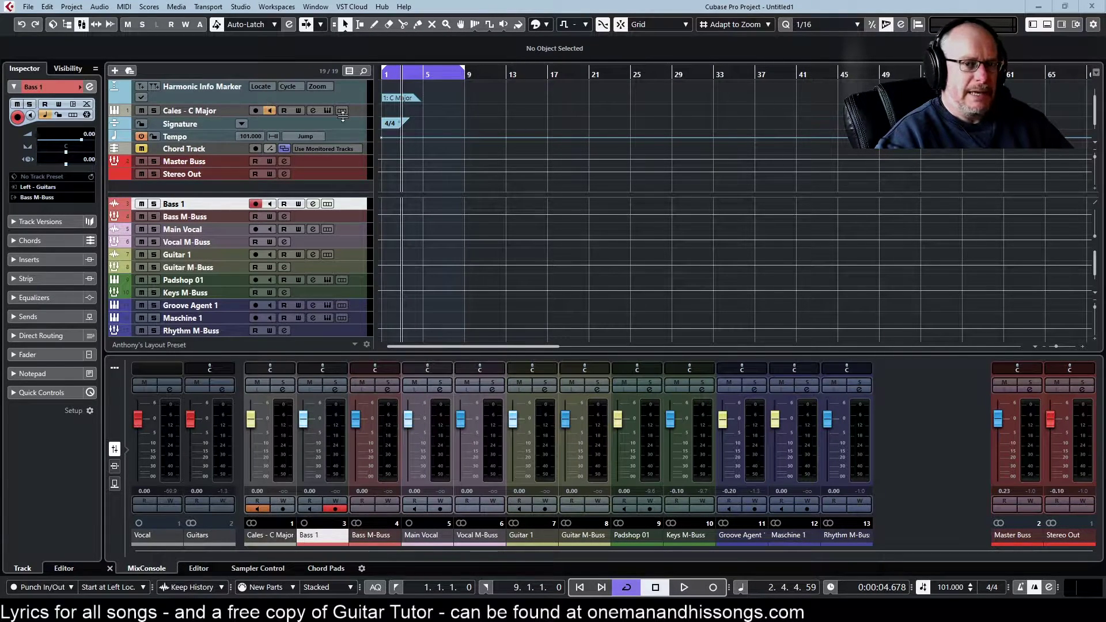
Step: Enlarge the upper track-list pane and select the Bookmark Marker track to list its nine markers
{"action": "left_click", "coordinate": [72, 7]}
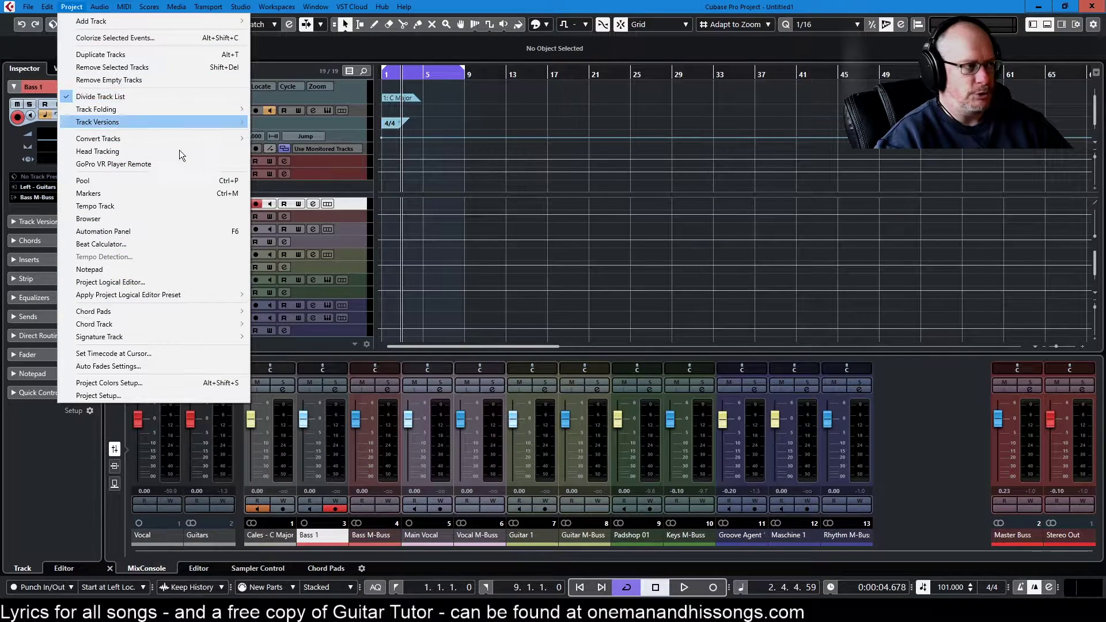
{"action": "left_click", "coordinate": [922, 438]}
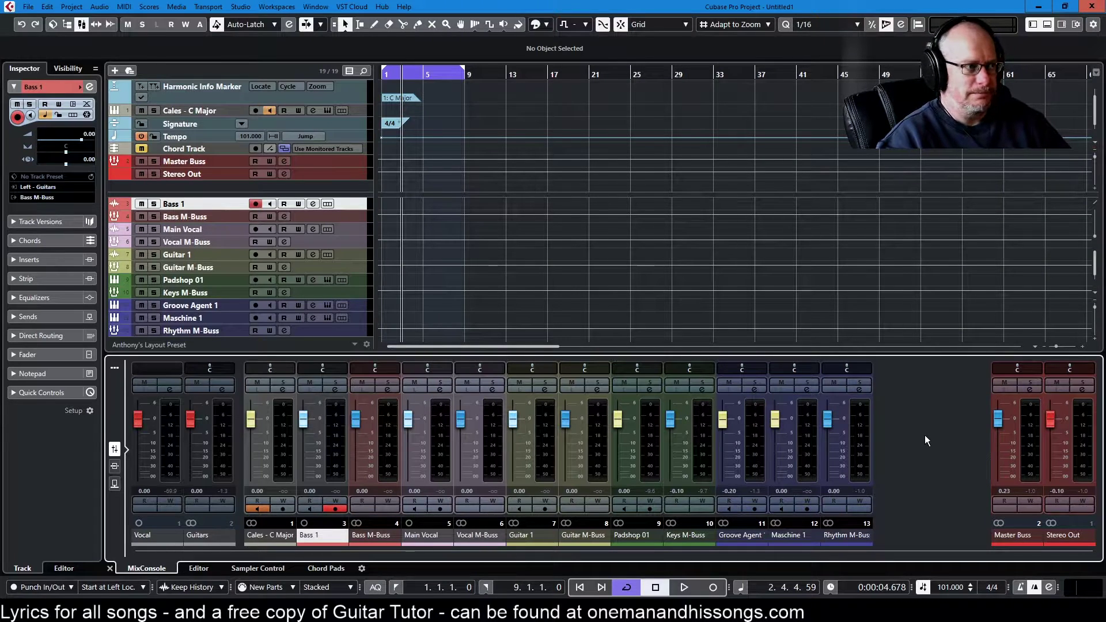
{"action": "mouse_move", "coordinate": [550, 197]}
{"action": "left_mouse_down"}
{"action": "mouse_move", "coordinate": [526, 131]}
{"action": "mouse_move", "coordinate": [530, 215]}
{"action": "mouse_move", "coordinate": [530, 88]}
{"action": "mouse_move", "coordinate": [510, 367]}
{"action": "mouse_move", "coordinate": [514, 245]}
{"action": "mouse_move", "coordinate": [468, 213]}
{"action": "left_mouse_up"}
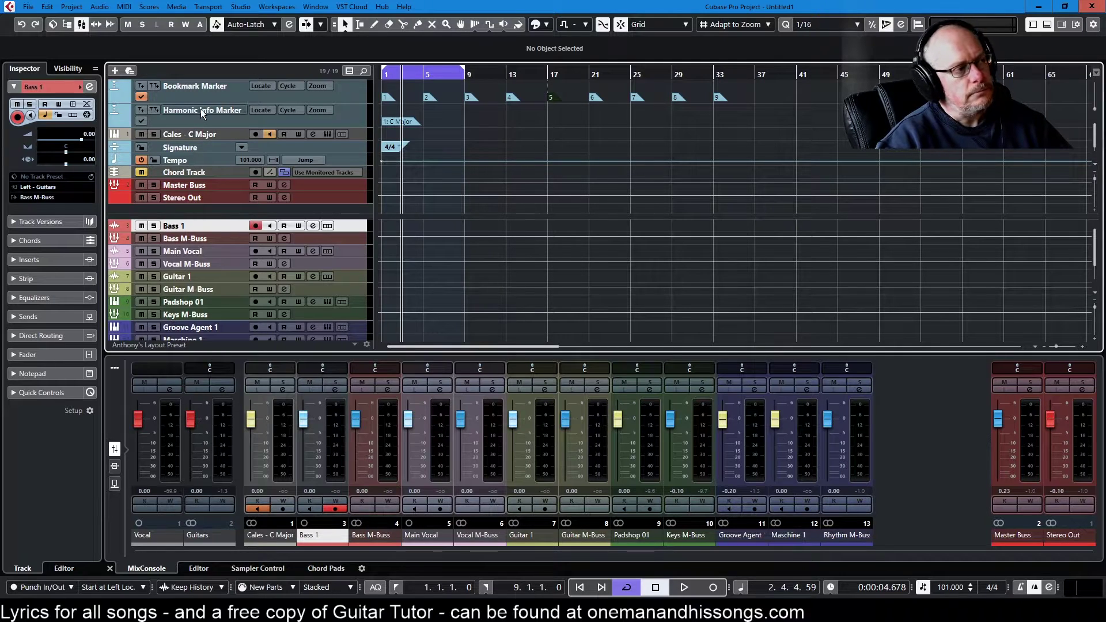
{"action": "left_click", "coordinate": [186, 184]}
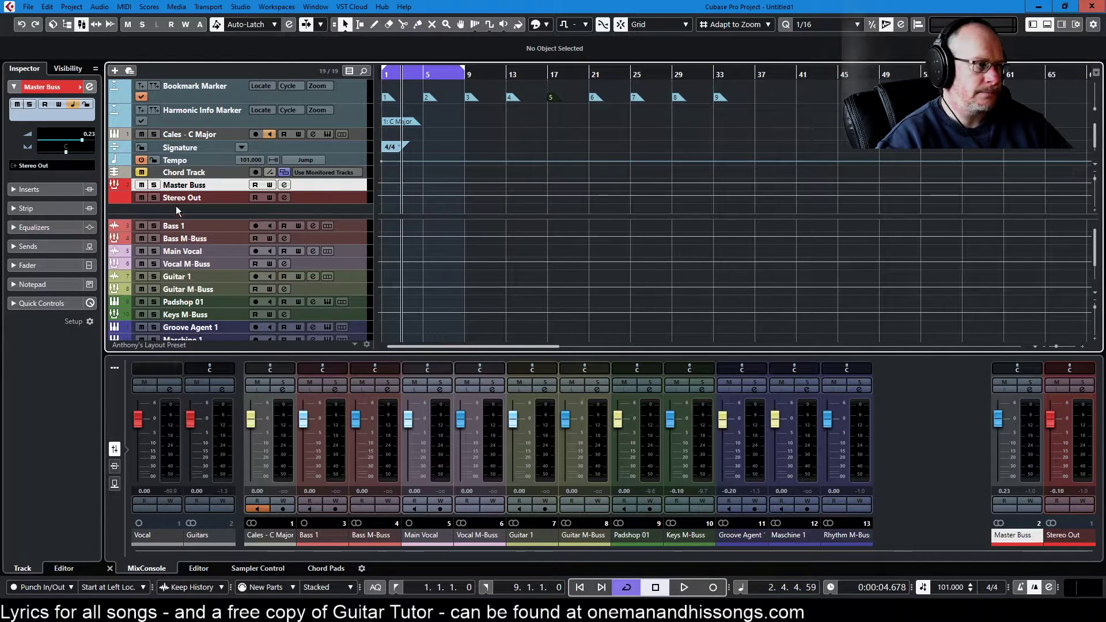
{"action": "left_click", "coordinate": [188, 92]}
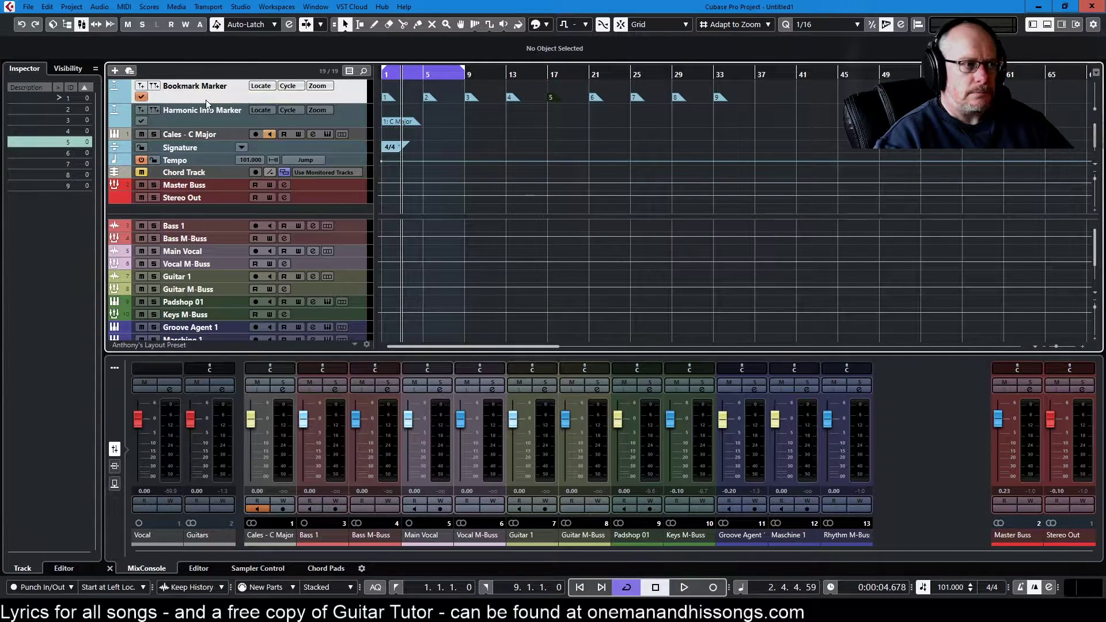
{"action": "double_click", "coordinate": [222, 86]}
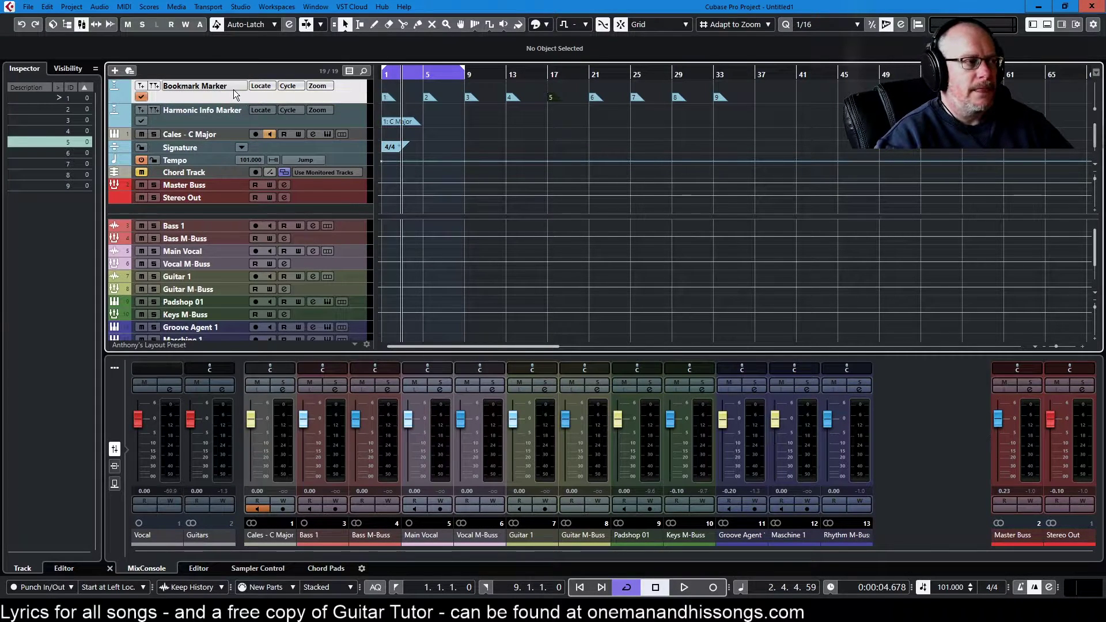
{"action": "key", "text": "Return"}
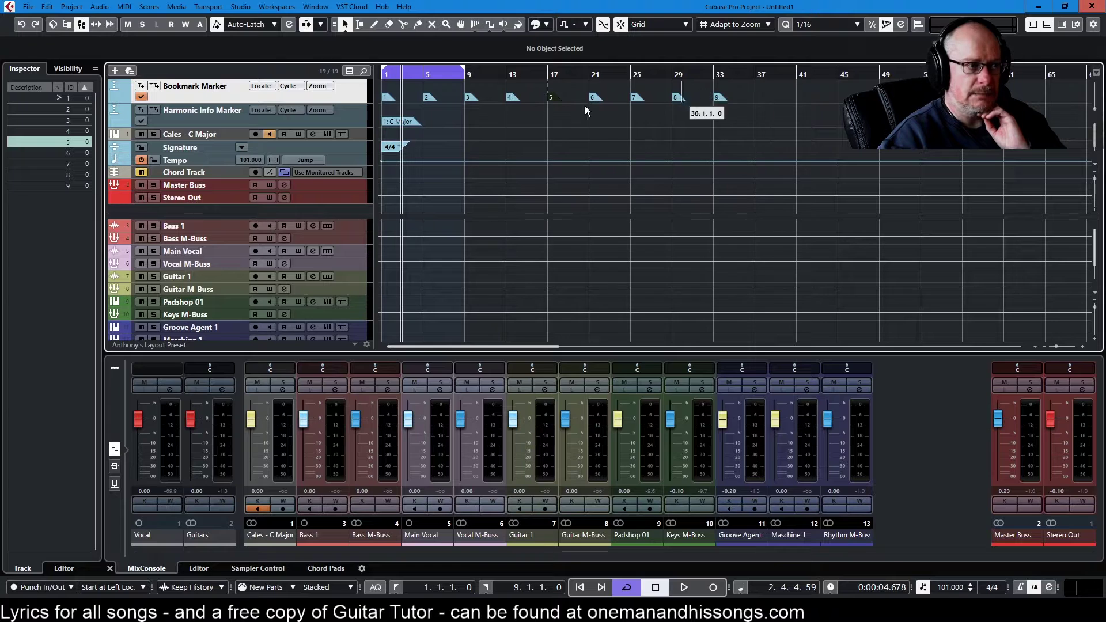
{"action": "key", "text": "KP_6"}
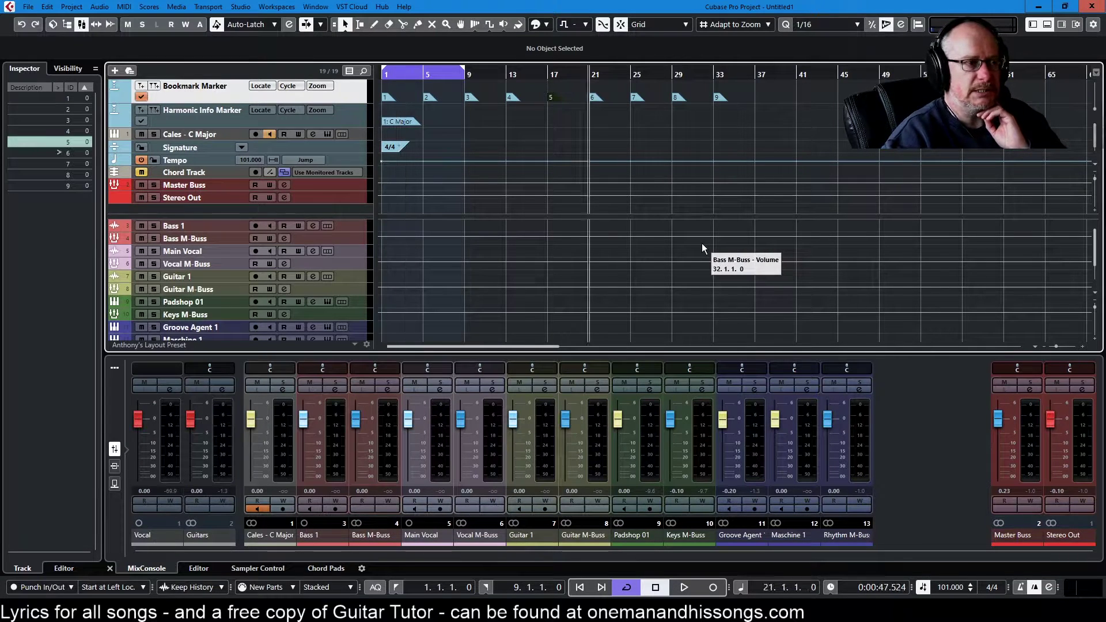
{"action": "key", "text": "KP_4"}
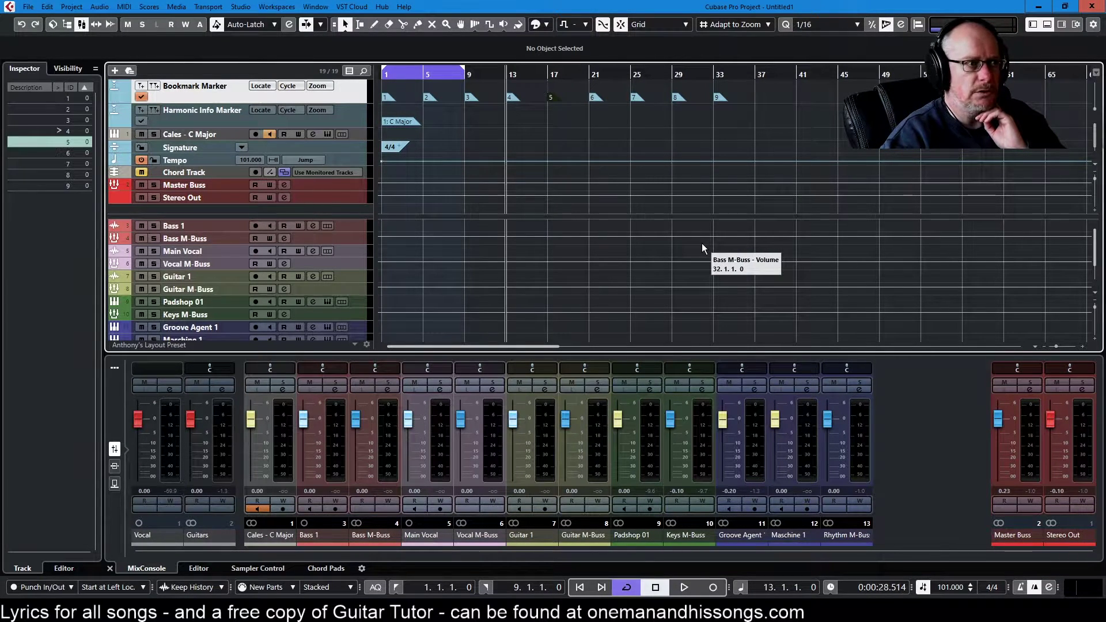
{"action": "key", "text": "KP_1"}
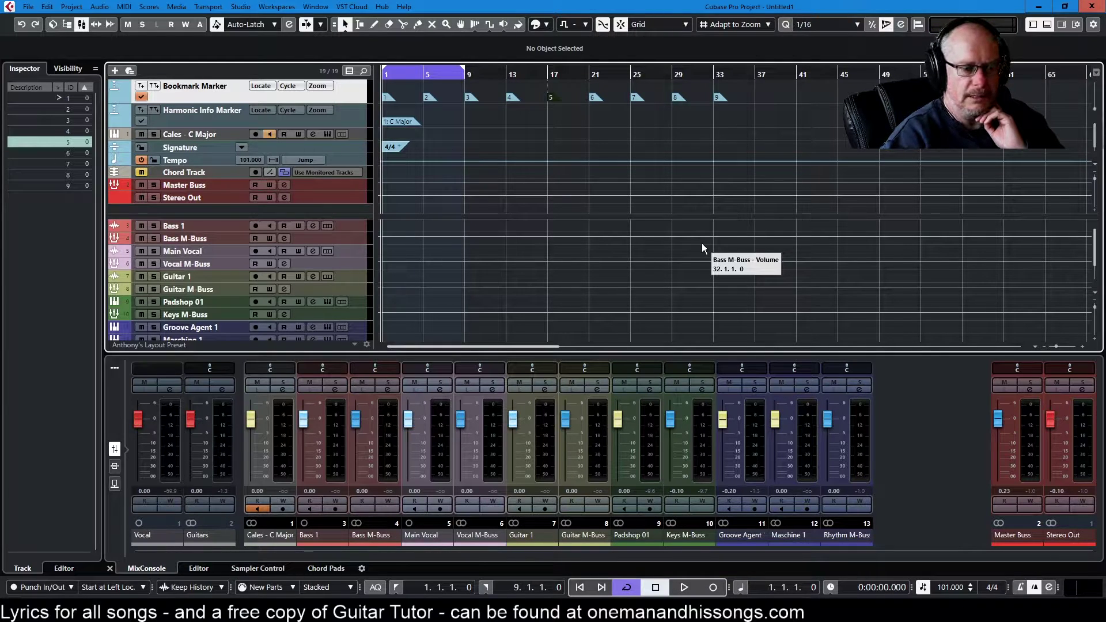
{"action": "key", "text": "KP_9"}
{"action": "key", "text": "KP_2"}
{"action": "key", "text": "KP_5"}
{"action": "key", "text": "KP_4"}
{"action": "key", "text": "KP_6"}
{"action": "key", "text": "KP_8"}
{"action": "key", "text": "KP_4"}
{"action": "key", "text": "KP_6"}
{"action": "key", "text": "KP_2"}
{"action": "key", "text": "KP_1"}
{"action": "key", "text": "KP_5"}
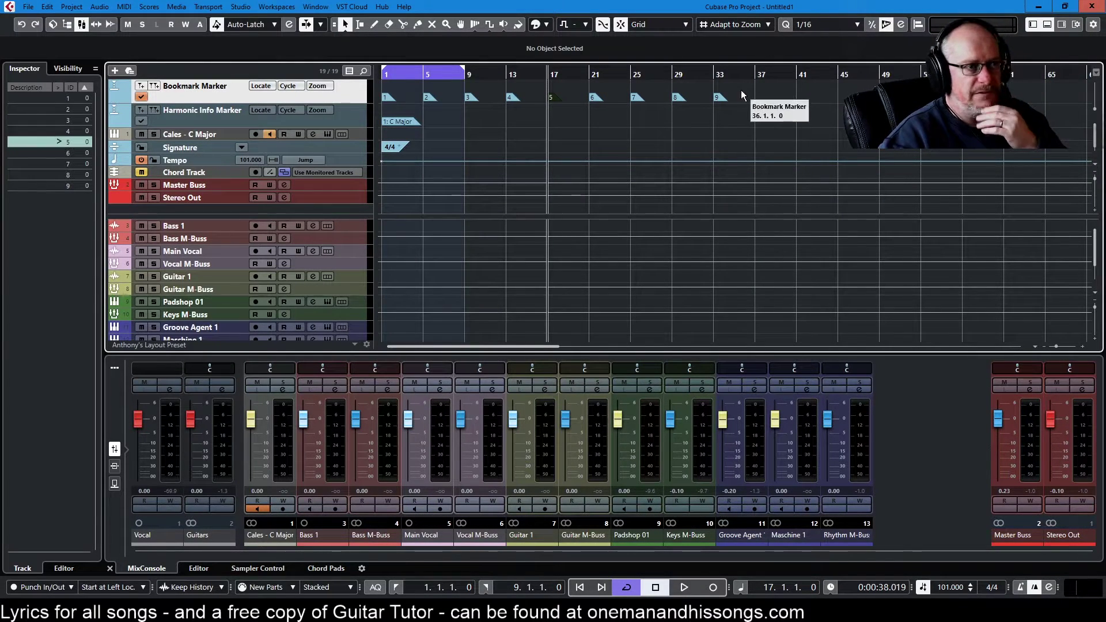
{"action": "left_click", "coordinate": [635, 98]}
{"action": "left_click_drag", "start_coordinate": [635, 97], "coordinate": [760, 96]}
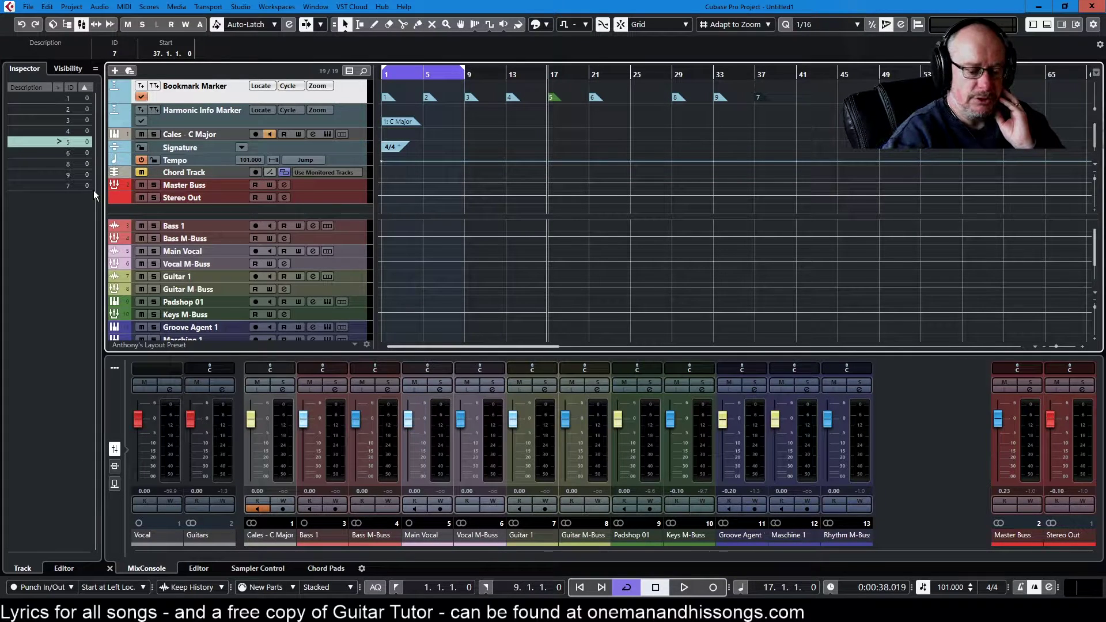
{"action": "key", "text": "KP_7"}
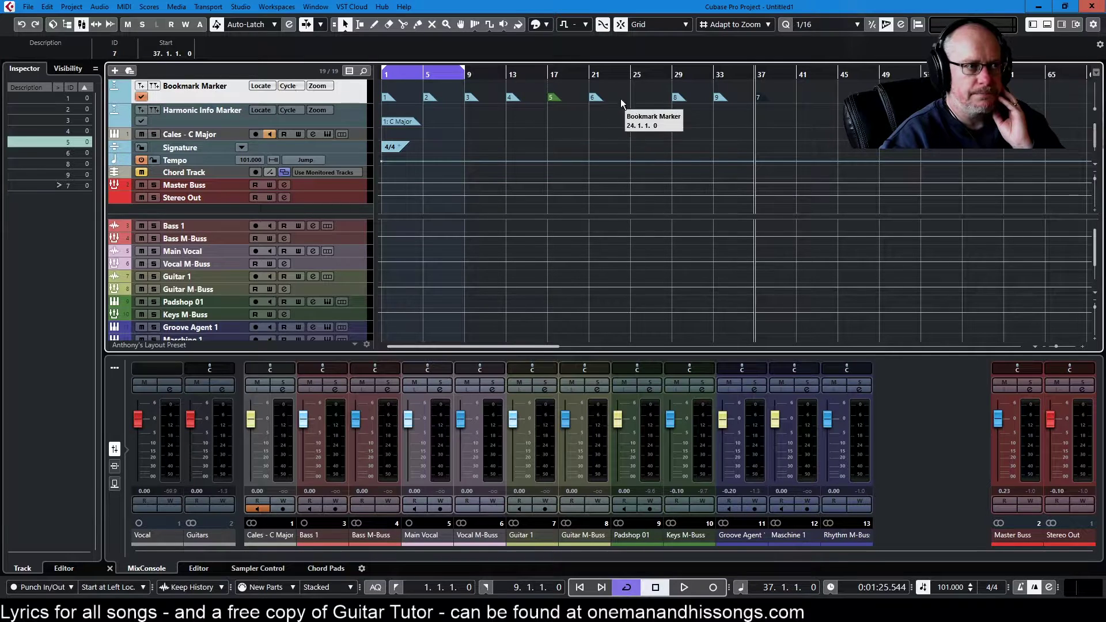
{"action": "left_click_drag", "start_coordinate": [759, 100], "coordinate": [638, 95]}
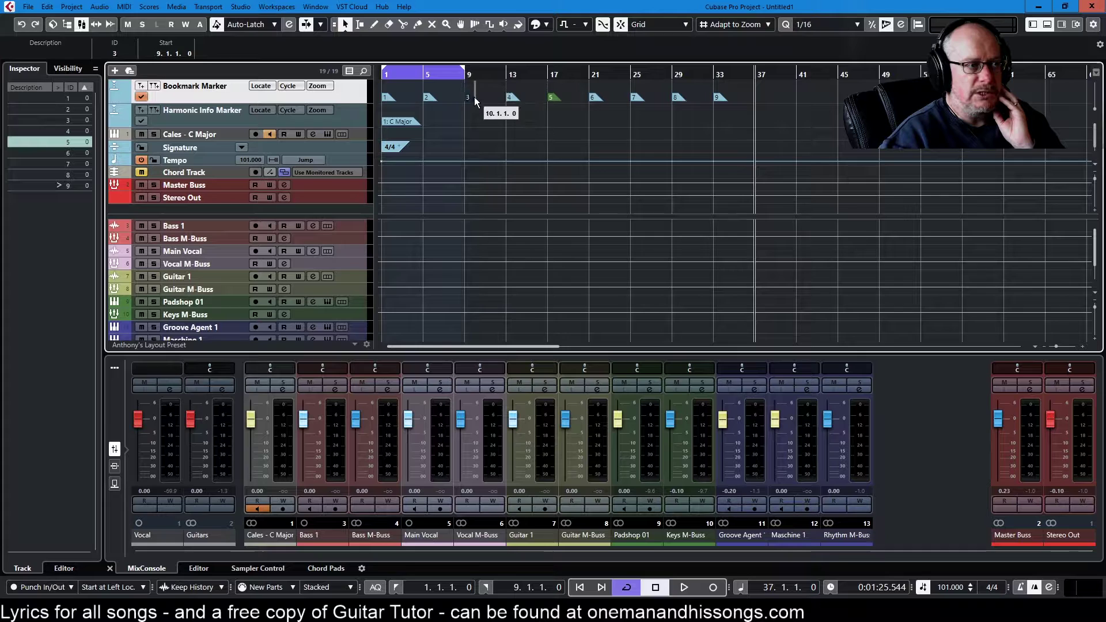
Step: Color marker 5 at bar 17 light blue
{"action": "left_click", "coordinate": [551, 100]}
{"action": "left_click", "coordinate": [547, 24]}
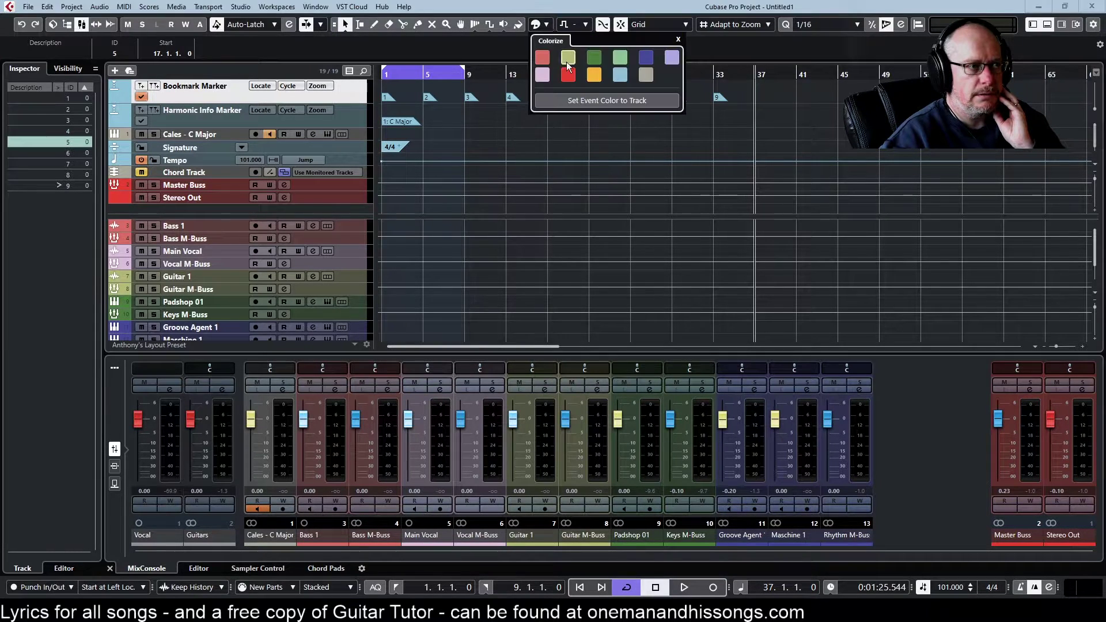
{"action": "left_click", "coordinate": [622, 76]}
{"action": "left_click", "coordinate": [593, 95]}
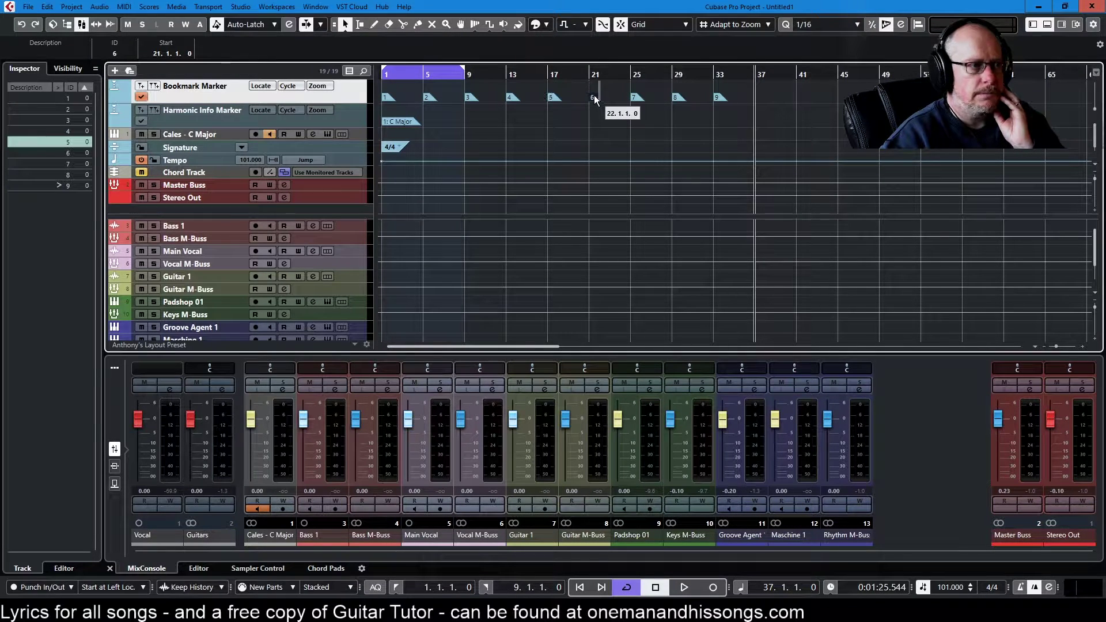
{"action": "left_click", "coordinate": [390, 96]}
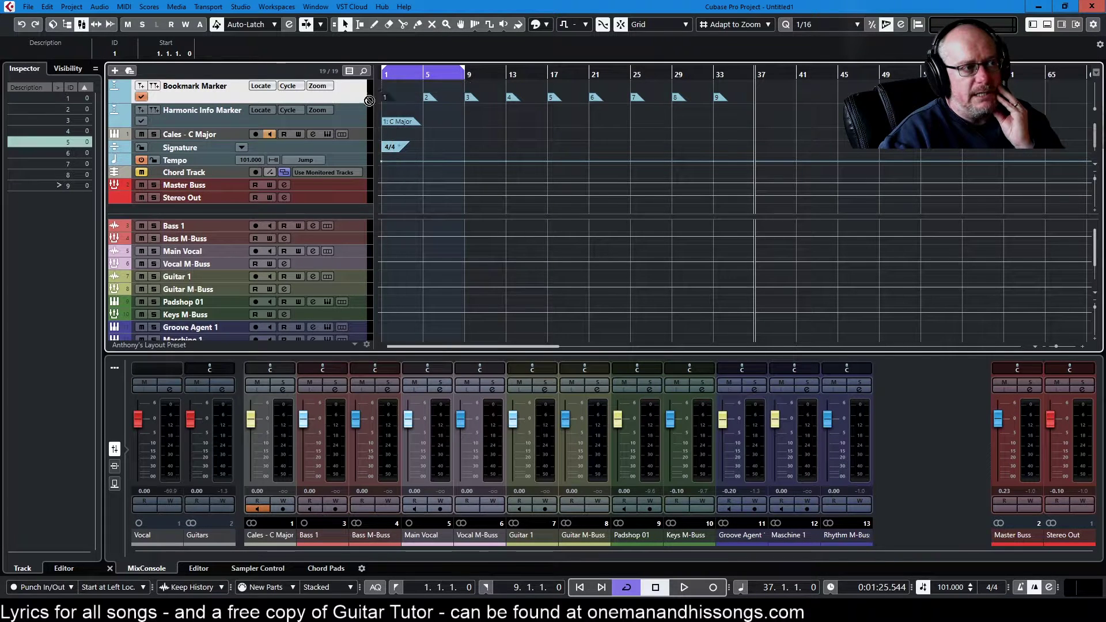
Step: Rename marker 4 to 'Chorus' and move marker 9 to bar 57
{"action": "left_click", "coordinate": [21, 131]}
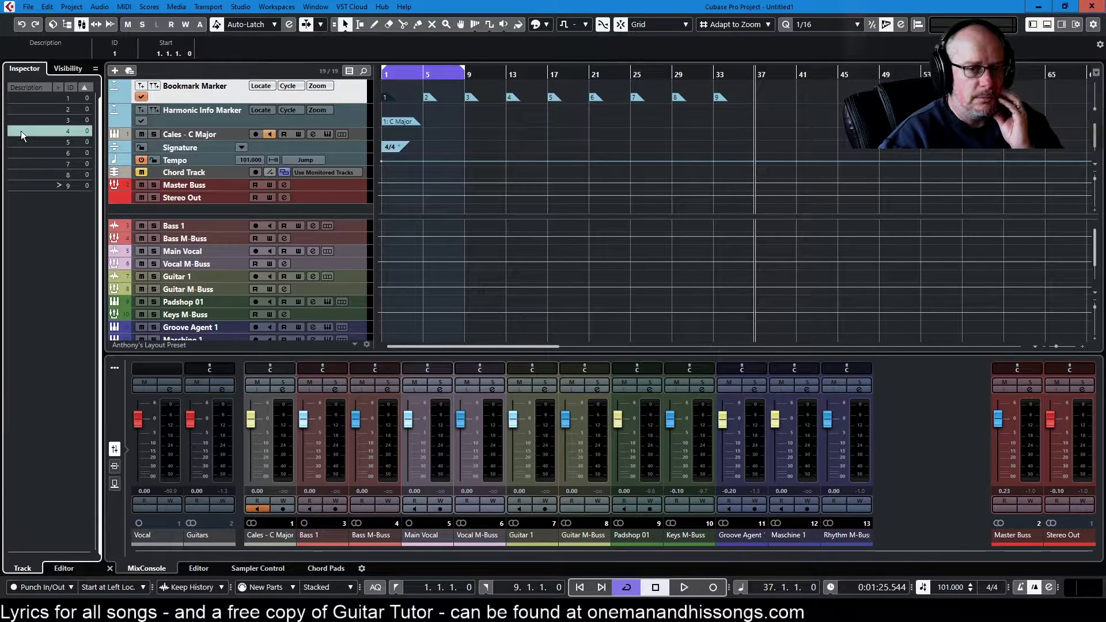
{"action": "double_click", "coordinate": [21, 130]}
{"action": "type", "text": "Choru"}
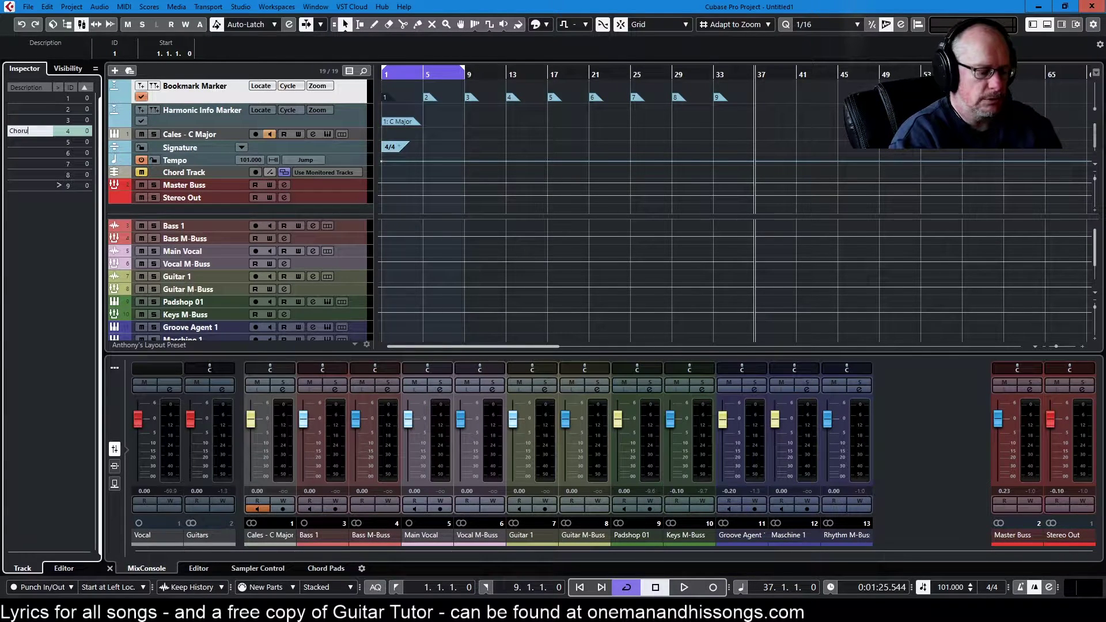
{"action": "type", "text": "s"}
{"action": "key", "text": "Return"}
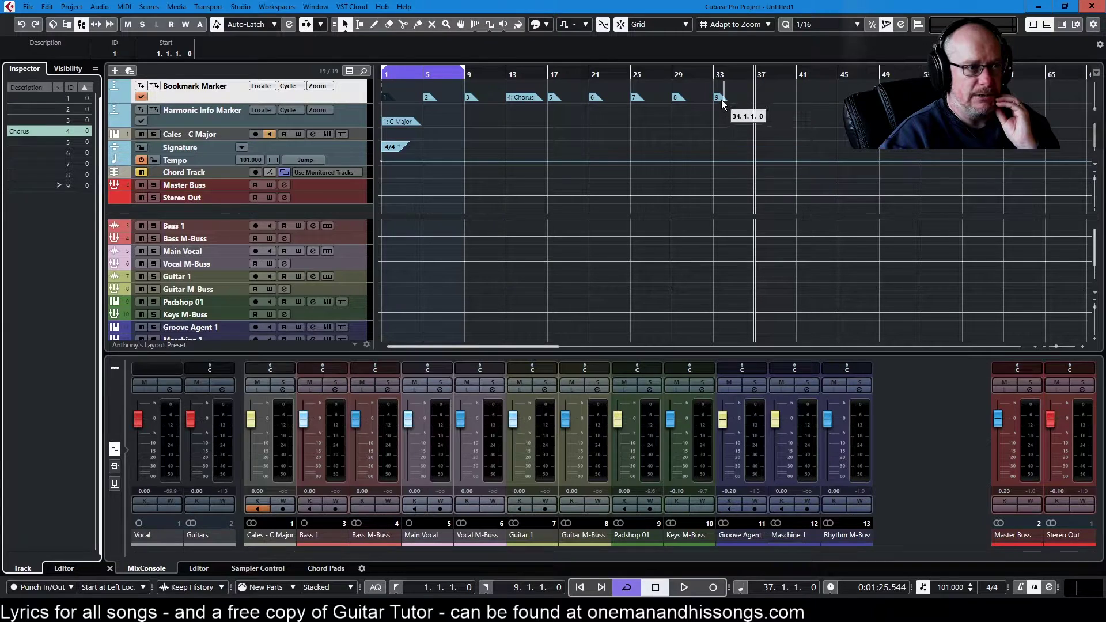
{"action": "mouse_move", "coordinate": [722, 102]}
{"action": "left_mouse_down"}
{"action": "mouse_move", "coordinate": [984, 98]}
{"action": "mouse_move", "coordinate": [964, 98]}
{"action": "left_mouse_up"}
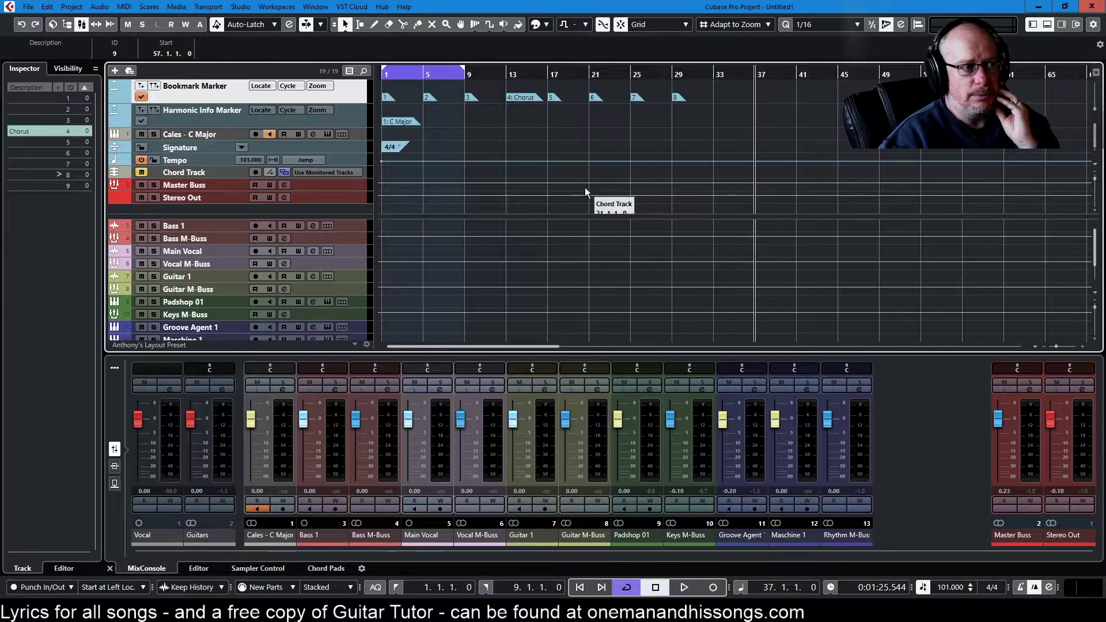
Step: Locate the Chorus marker at bar 13, then re-expand the upper area to show the global tracks
{"action": "mouse_move", "coordinate": [572, 215]}
{"action": "left_mouse_down"}
{"action": "mouse_move", "coordinate": [557, 115]}
{"action": "mouse_move", "coordinate": [537, 219]}
{"action": "mouse_move", "coordinate": [533, 130]}
{"action": "mouse_move", "coordinate": [530, 239]}
{"action": "mouse_move", "coordinate": [530, 136]}
{"action": "mouse_move", "coordinate": [531, 167]}
{"action": "left_mouse_up"}
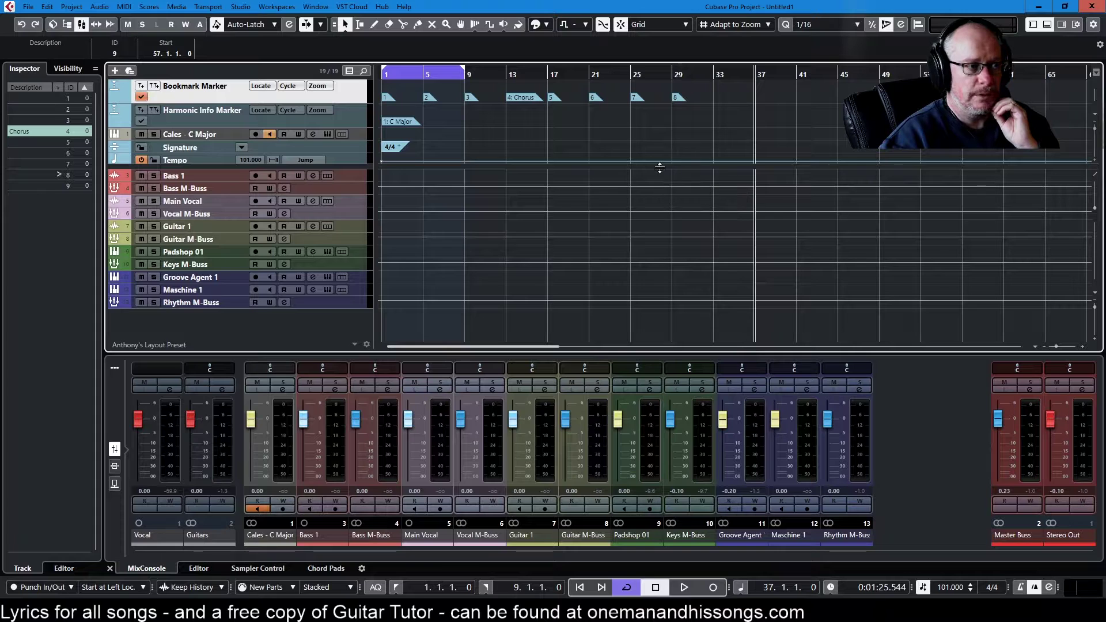
{"action": "left_click_drag", "start_coordinate": [660, 166], "coordinate": [648, 106]}
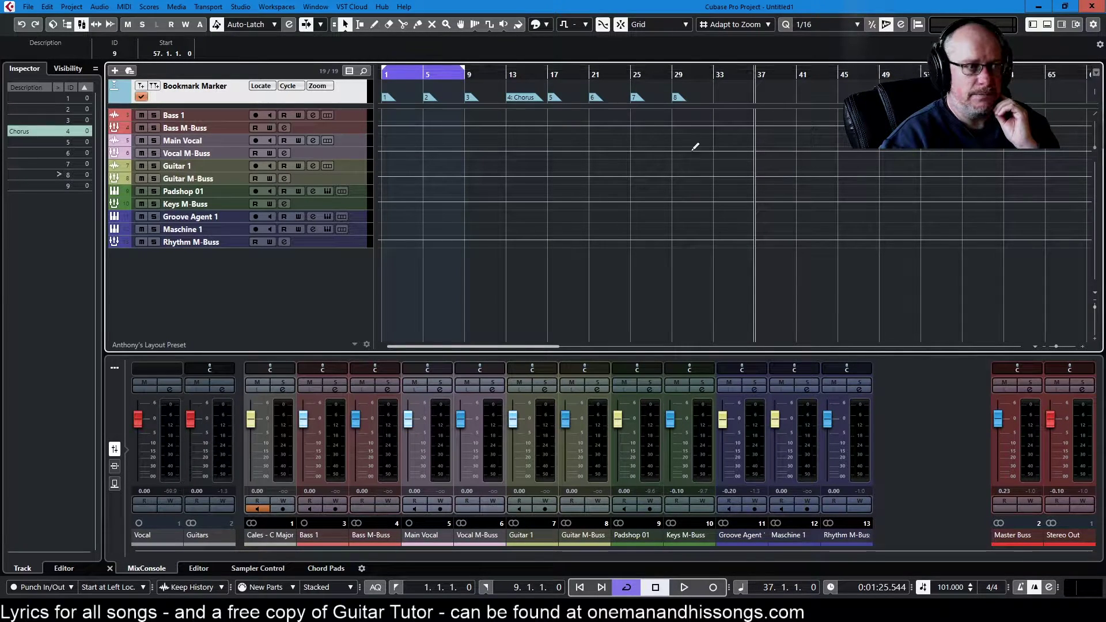
{"action": "key", "text": "KP_4"}
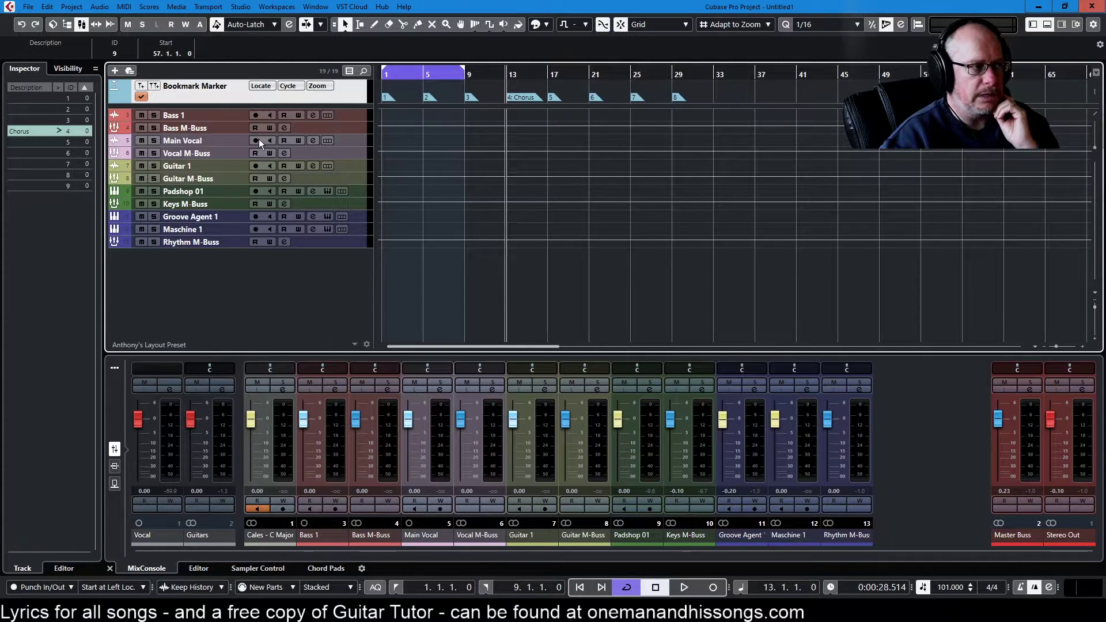
{"action": "left_click_drag", "start_coordinate": [260, 107], "coordinate": [259, 194]}
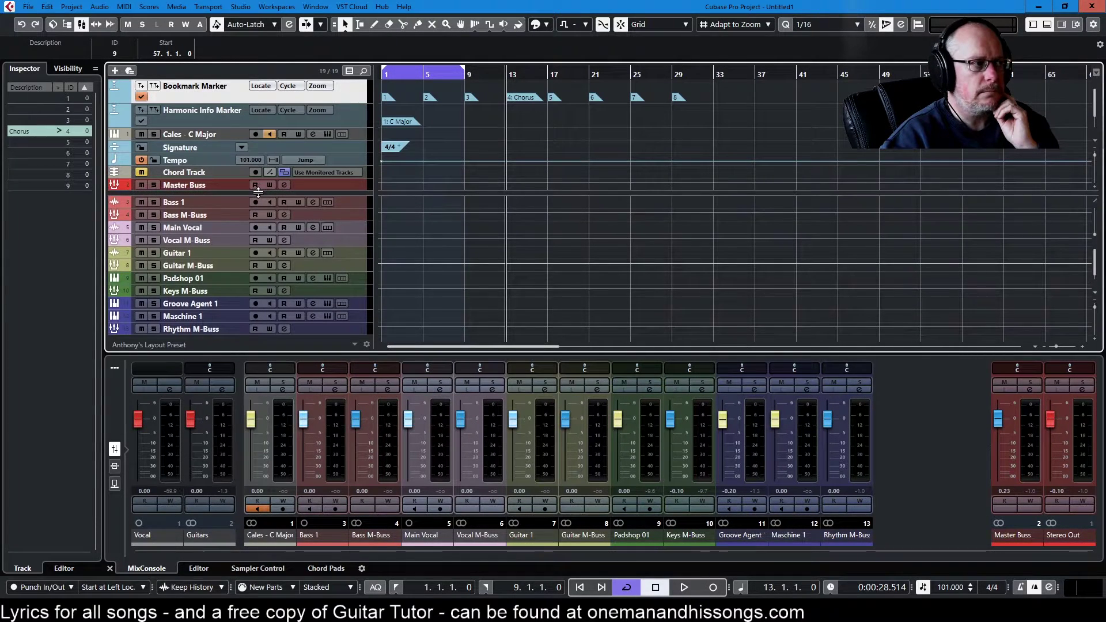
Step: Cancel the Add Track dialog without adding a marker track, and set the project cursor to bar 9
{"action": "left_click", "coordinate": [114, 71]}
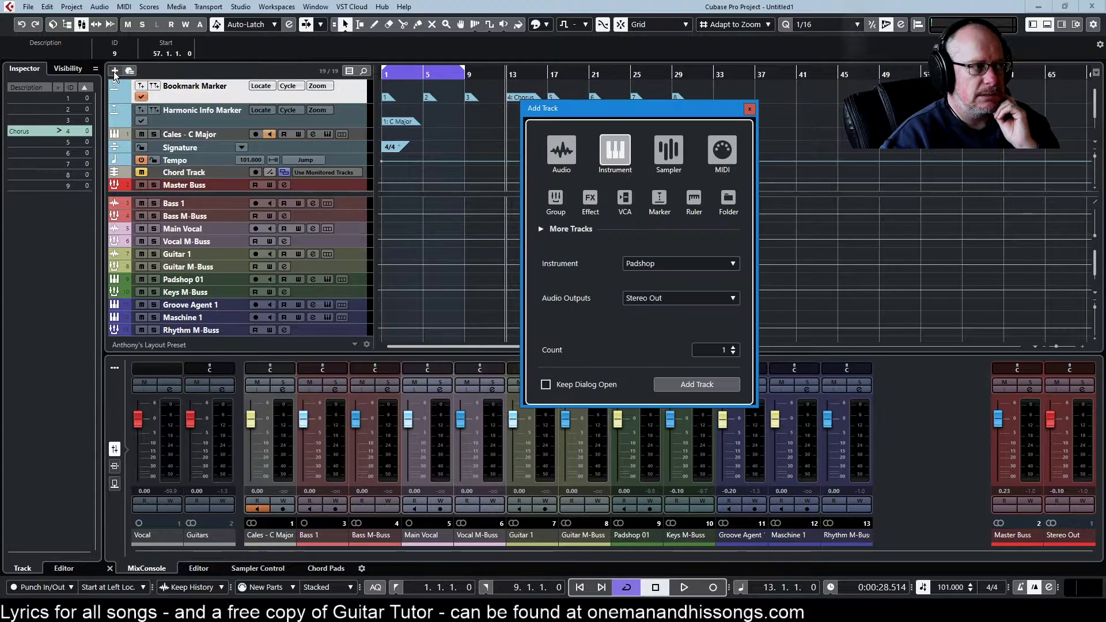
{"action": "left_click", "coordinate": [658, 201]}
{"action": "left_click", "coordinate": [627, 333]}
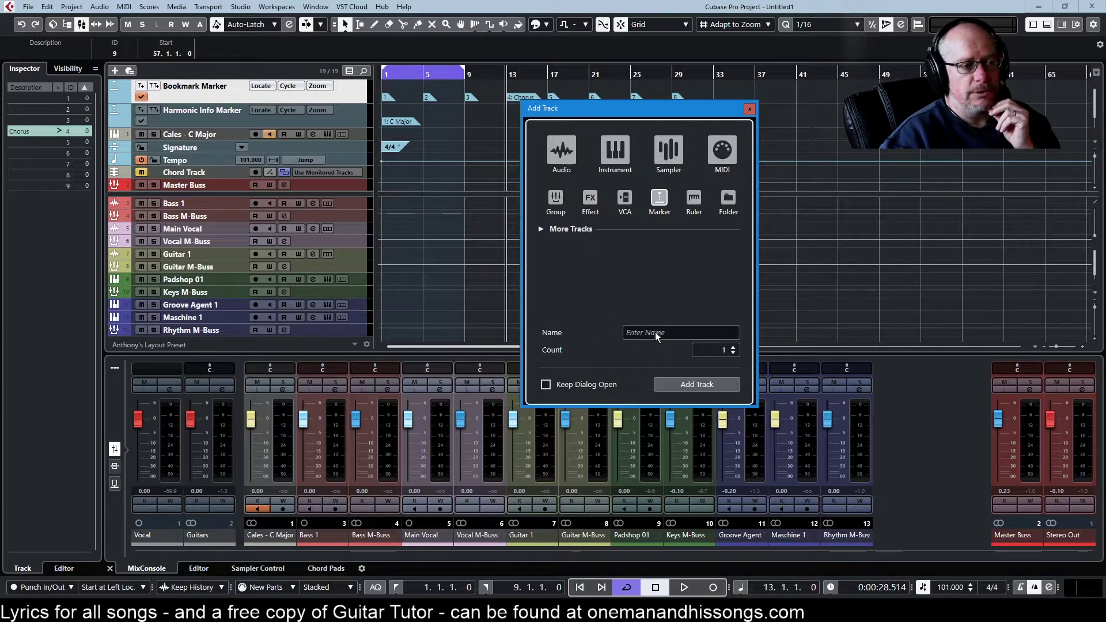
{"action": "left_click", "coordinate": [750, 109]}
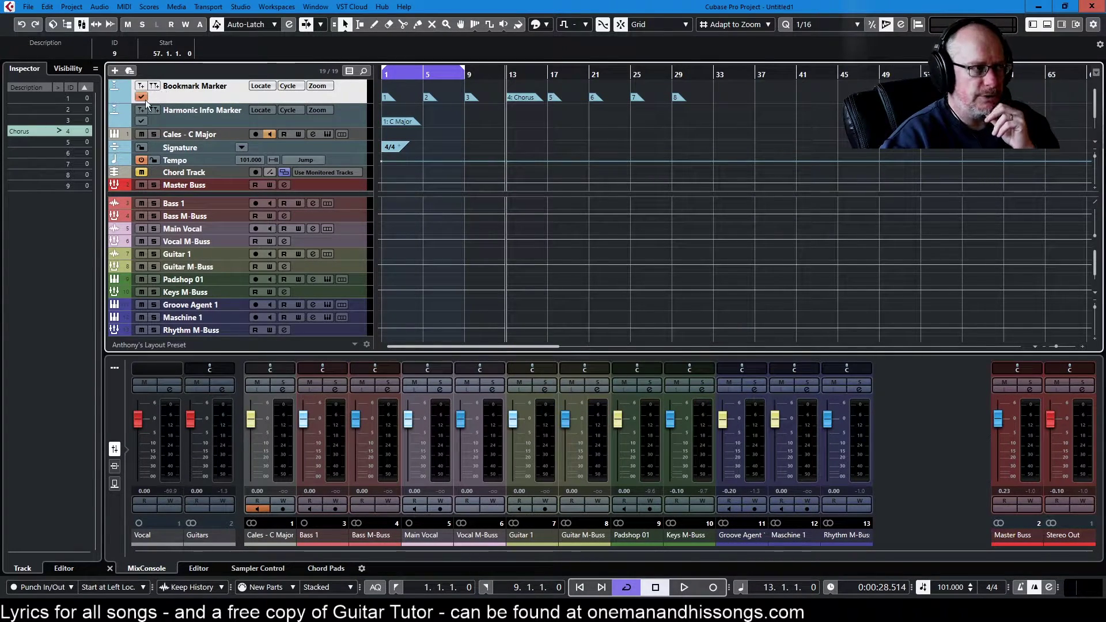
{"action": "left_click", "coordinate": [476, 78]}
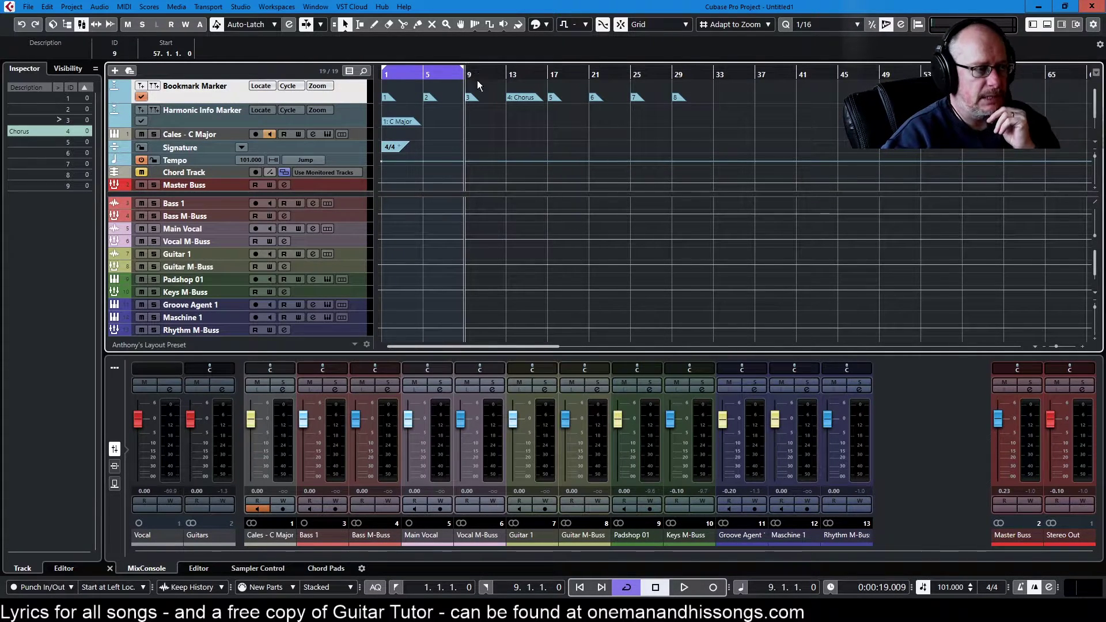
Step: Paste a copy of the 1: C Major harmonic marker and move it to bar 21
{"action": "left_click", "coordinate": [227, 121]}
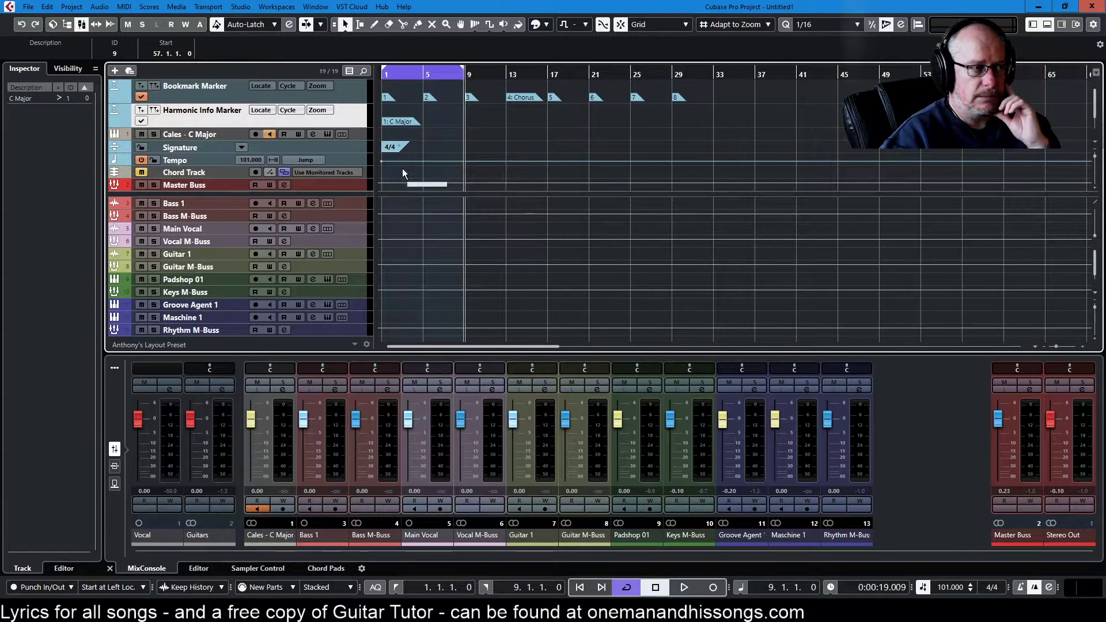
{"action": "left_click", "coordinate": [400, 120]}
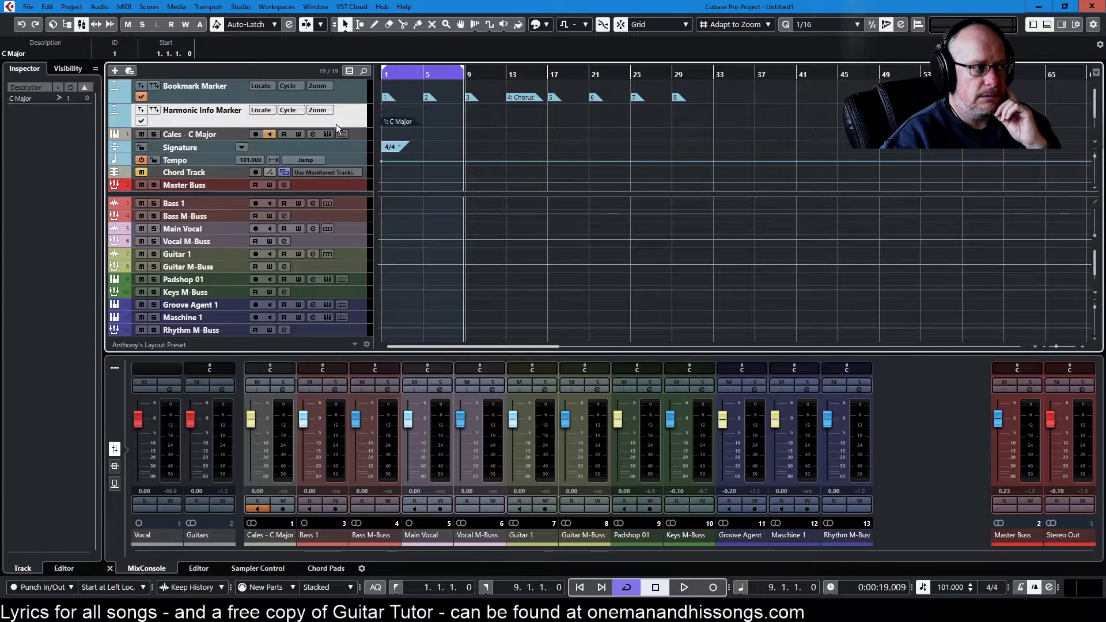
{"action": "left_click", "coordinate": [141, 120]}
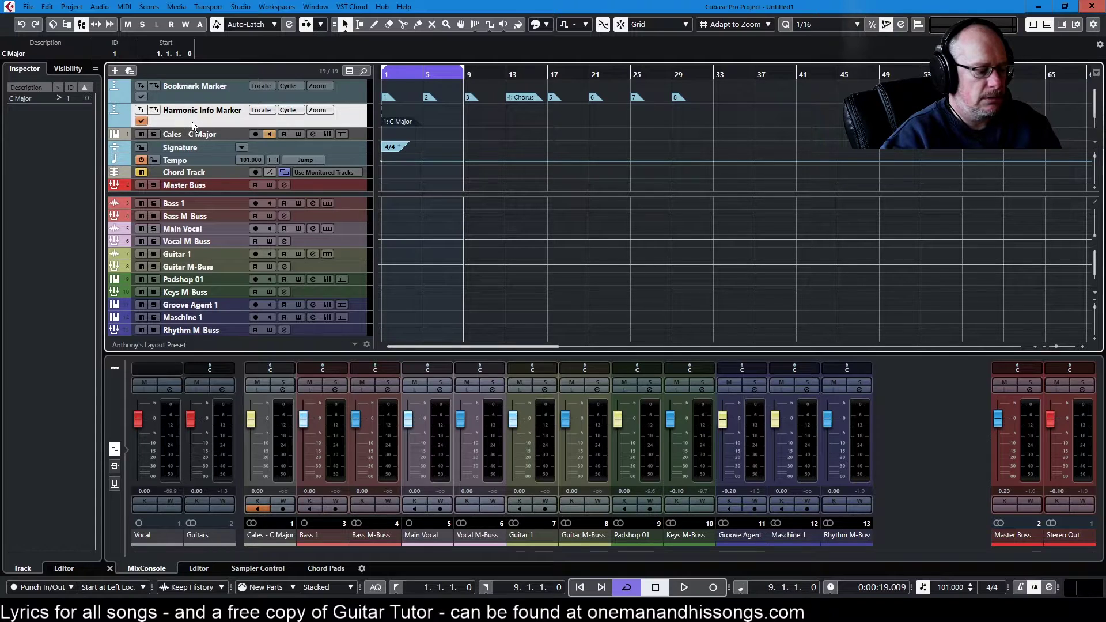
{"action": "key", "text": "ctrl+v"}
{"action": "left_click_drag", "start_coordinate": [467, 121], "coordinate": [595, 124]}
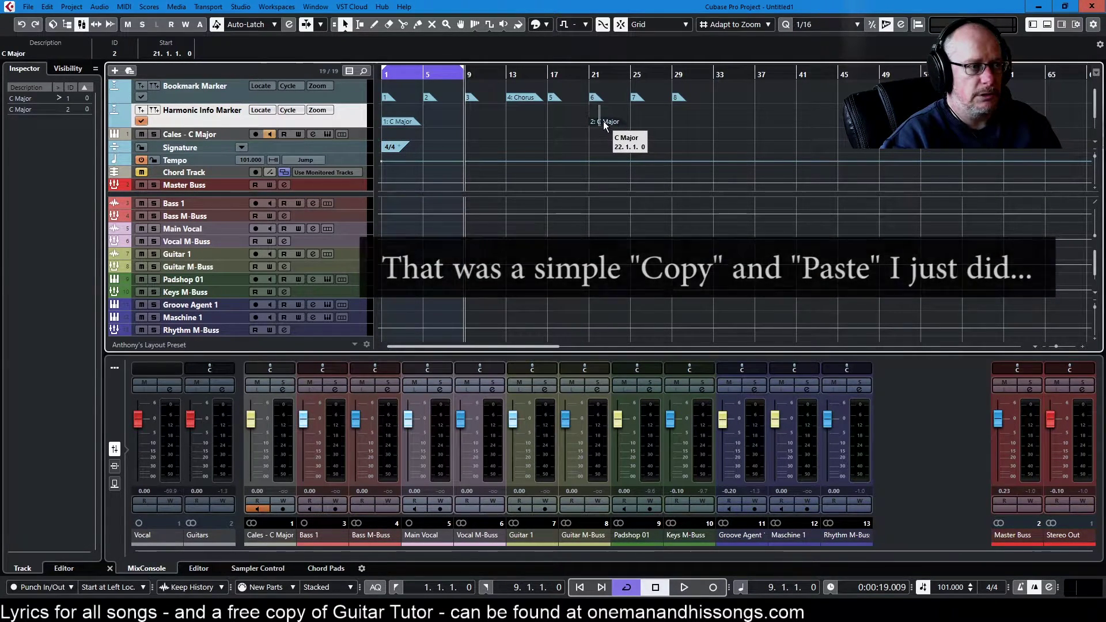
Step: Rename the second harmonic marker at bar 21 to 'D Dorian'
{"action": "double_click", "coordinate": [35, 110]}
{"action": "type", "text": "D Dor"}
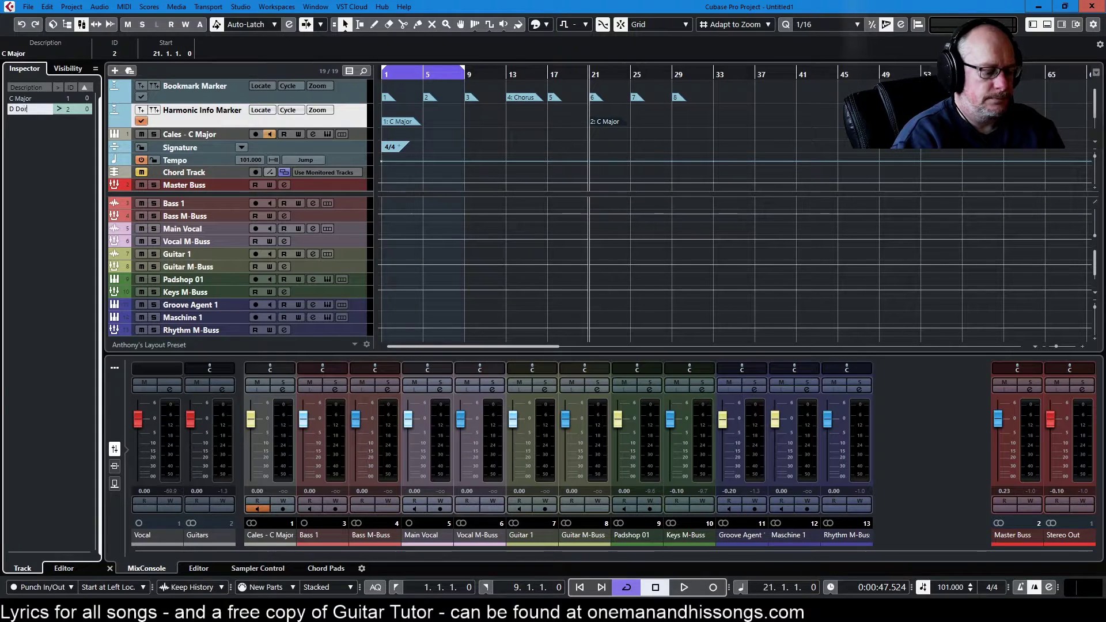
{"action": "key", "text": "Return"}
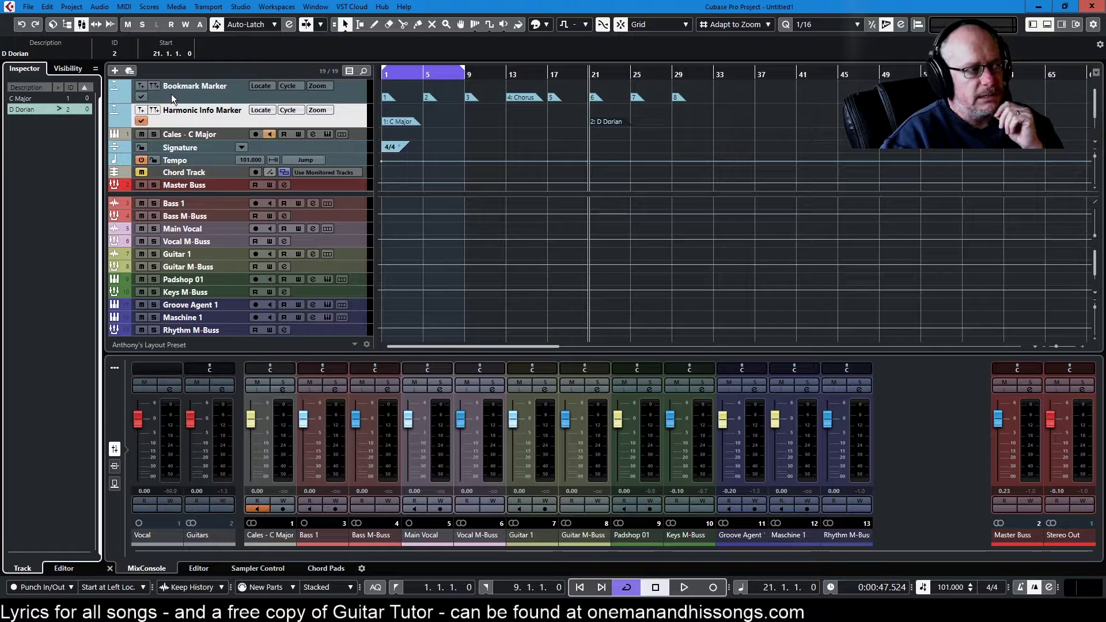
Step: Toggle activation between the Bookmark and Harmonic Info Marker tracks, leaving Harmonic Info active
{"action": "left_click", "coordinate": [141, 97]}
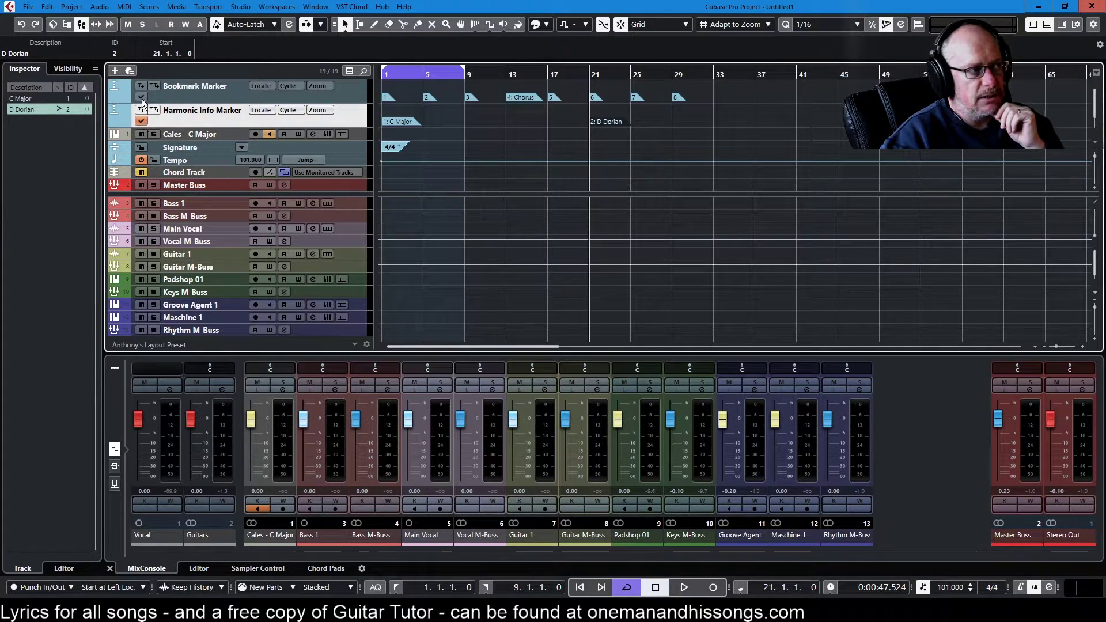
{"action": "left_click", "coordinate": [141, 121]}
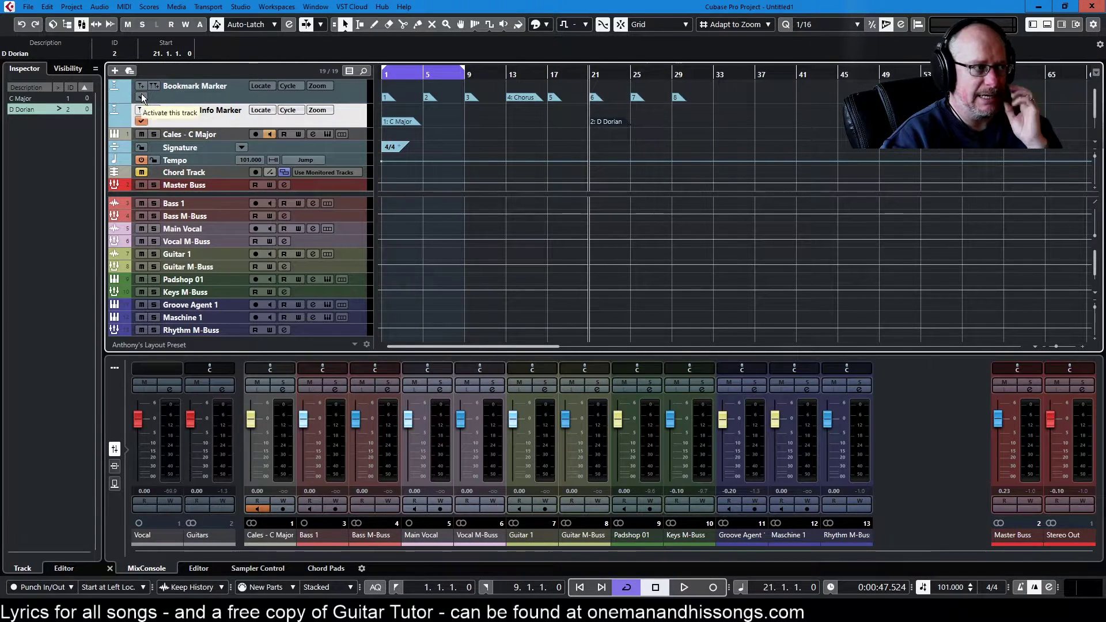
{"action": "left_click", "coordinate": [139, 96]}
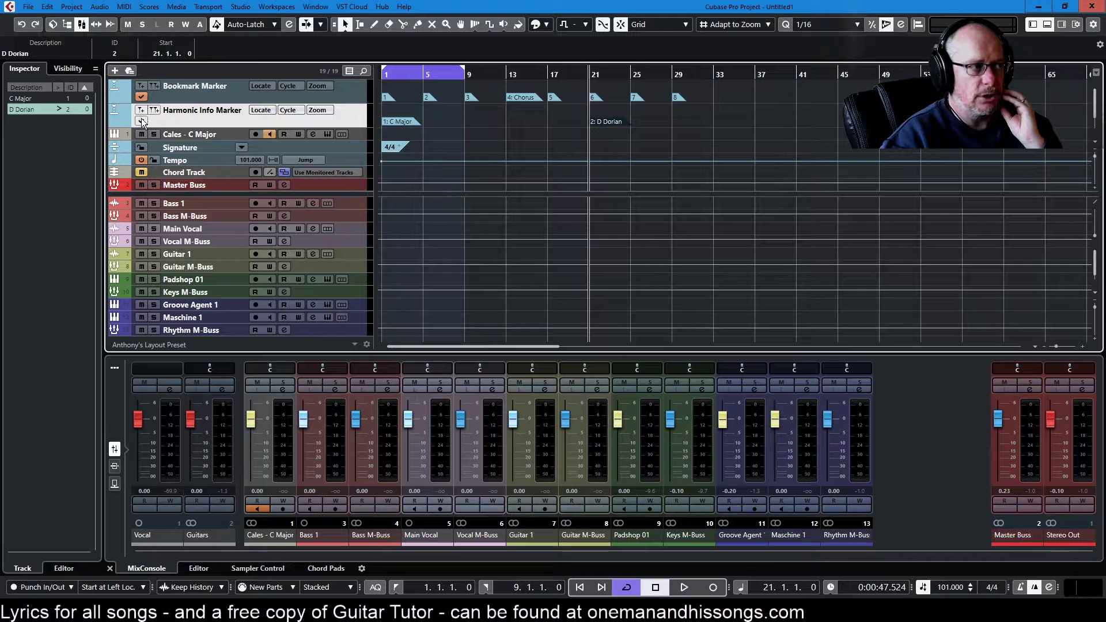
{"action": "left_click", "coordinate": [141, 121]}
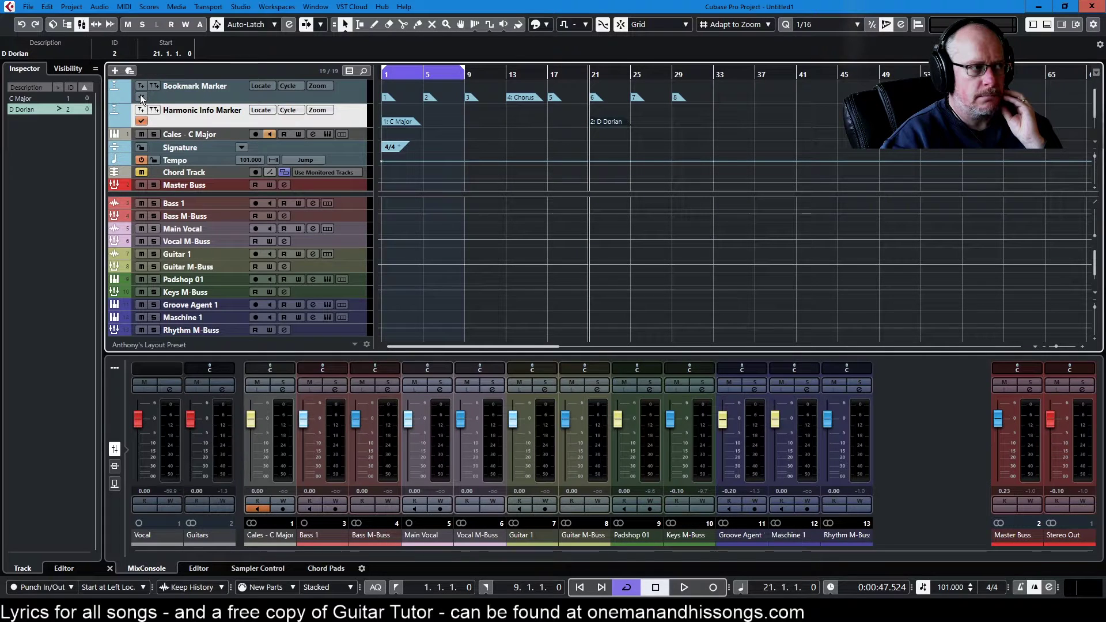
Step: Make the marker track lanes shorter, checking bookmarks at bars 13 and 29
{"action": "left_click", "coordinate": [194, 97]}
{"action": "left_click_drag", "start_coordinate": [194, 97], "coordinate": [200, 109]}
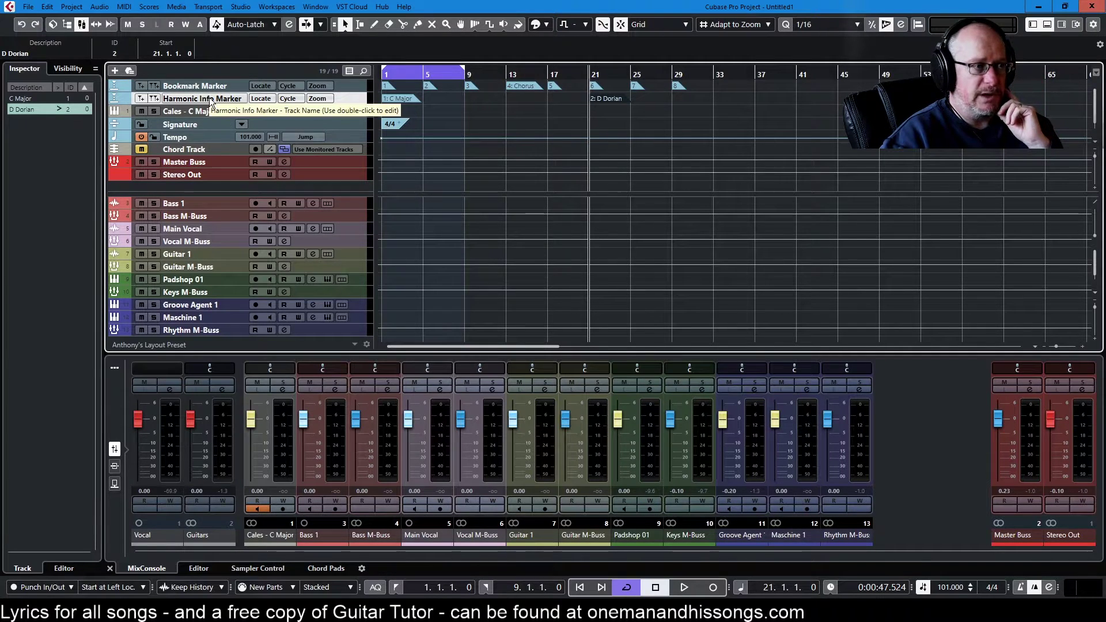
{"action": "mouse_move", "coordinate": [213, 105]}
{"action": "left_mouse_down"}
{"action": "mouse_move", "coordinate": [213, 127]}
{"action": "mouse_move", "coordinate": [227, 106]}
{"action": "left_mouse_up"}
{"action": "left_click_drag", "start_coordinate": [597, 122], "coordinate": [593, 124]}
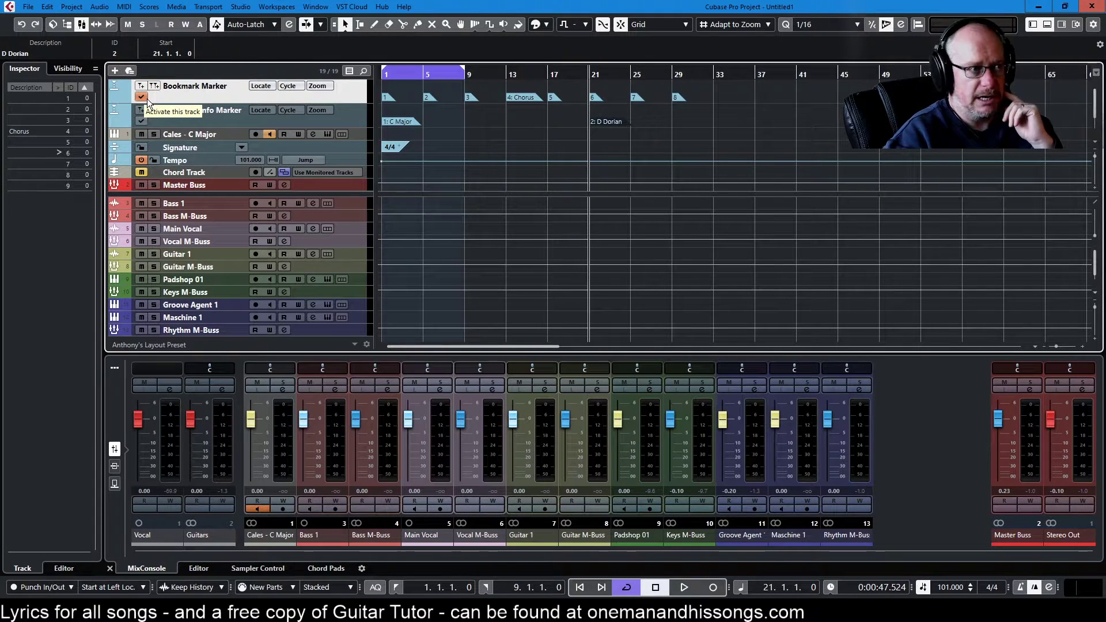
{"action": "key", "text": "KP_4"}
{"action": "key", "text": "KP_8"}
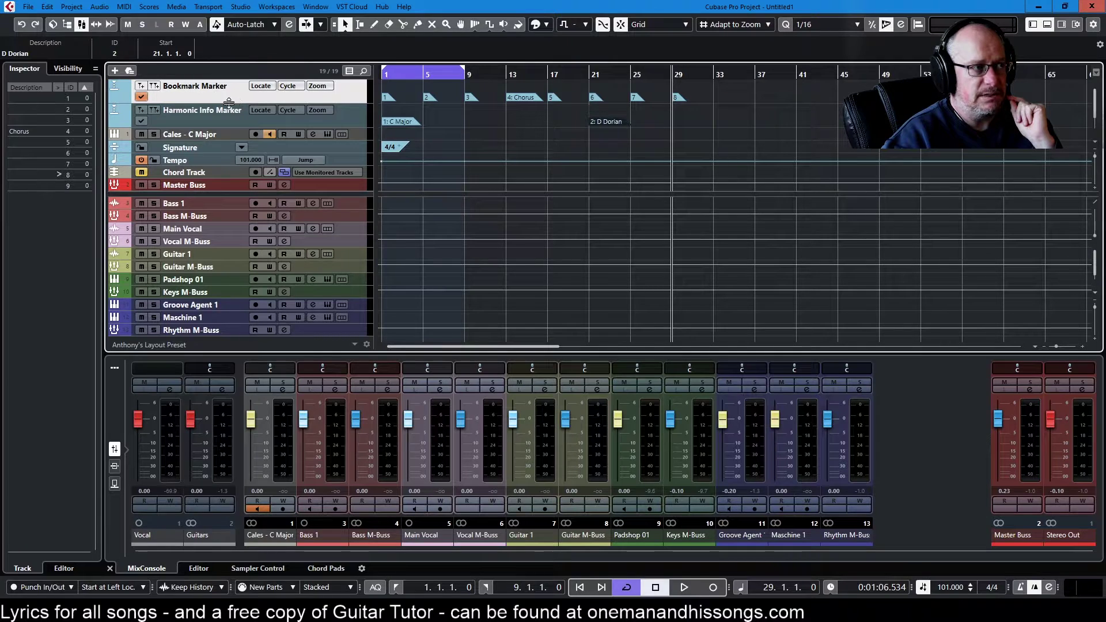
{"action": "left_click_drag", "start_coordinate": [228, 103], "coordinate": [219, 103]}
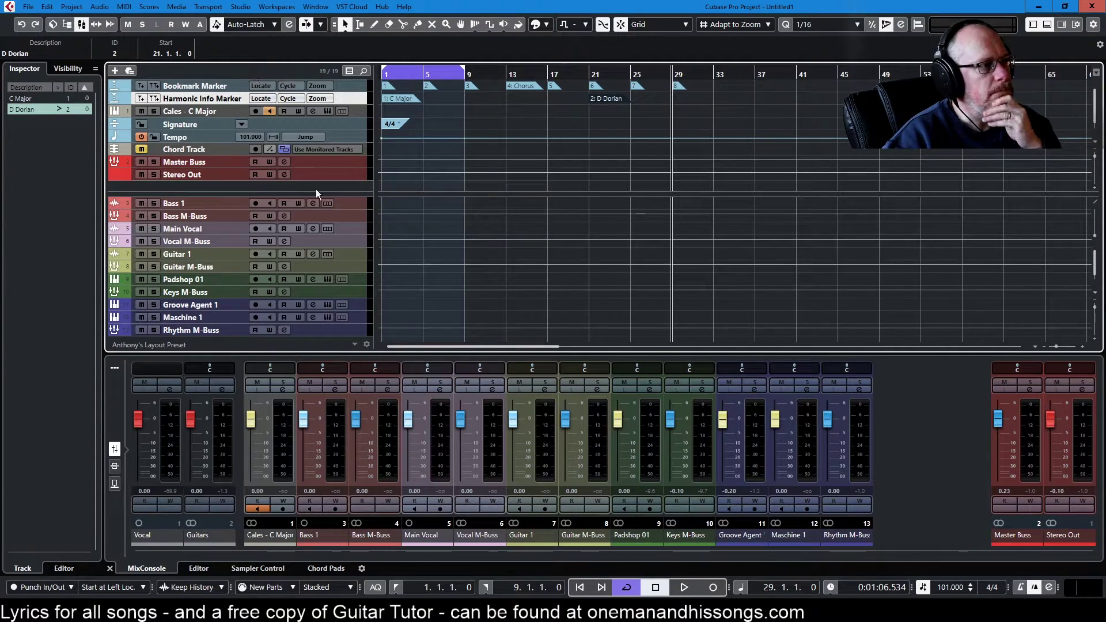
{"action": "left_click", "coordinate": [188, 110]}
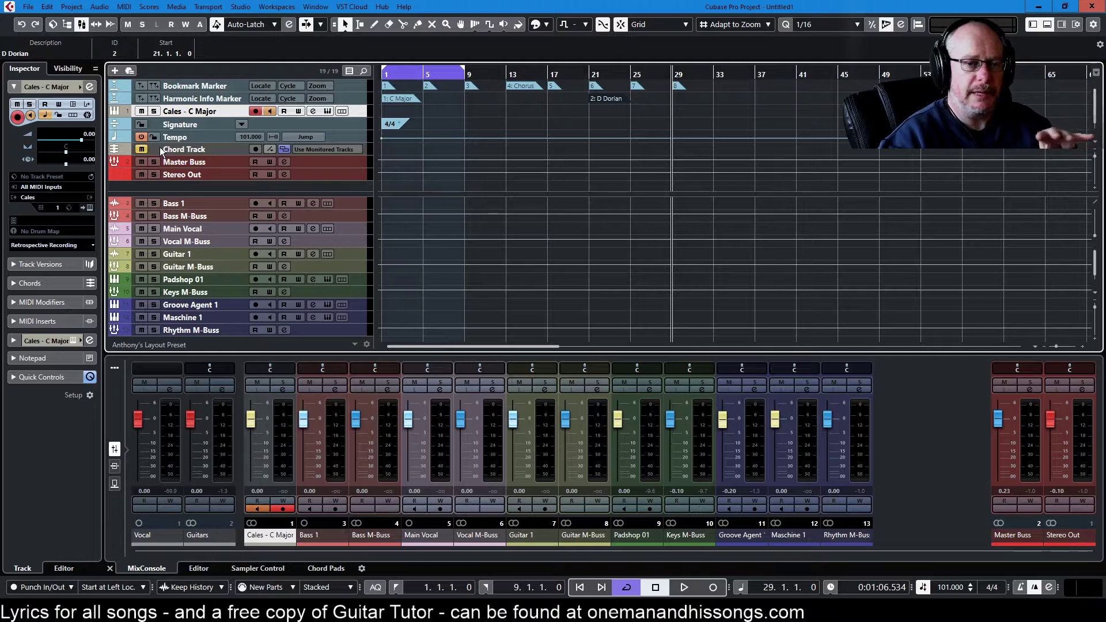
{"action": "left_click", "coordinate": [251, 125]}
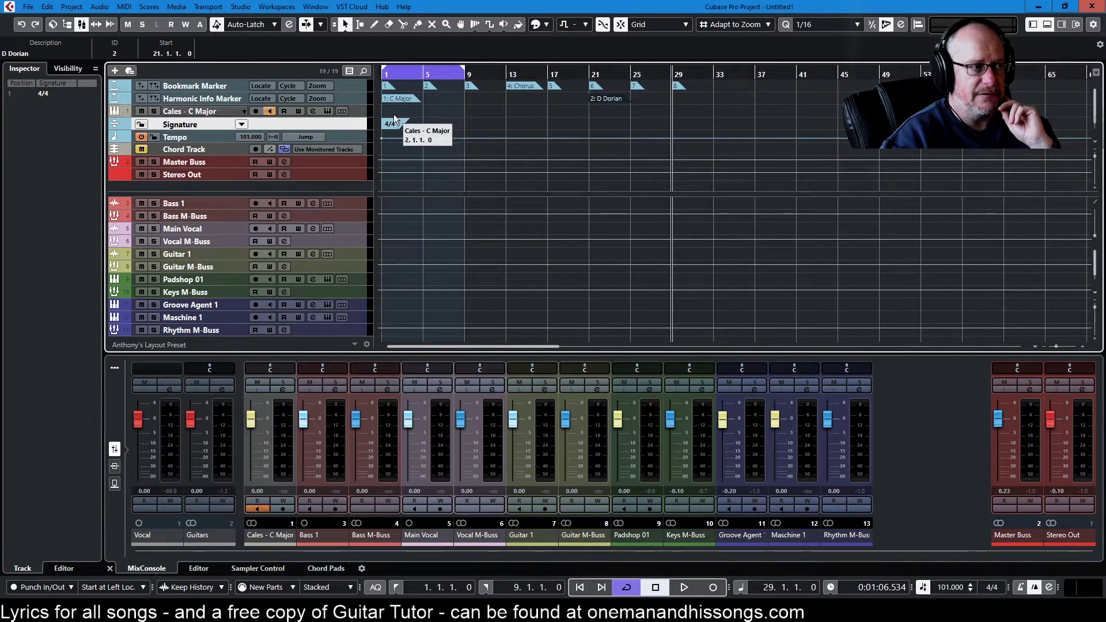
{"action": "right_click", "coordinate": [489, 120]}
{"action": "left_click", "coordinate": [520, 122]}
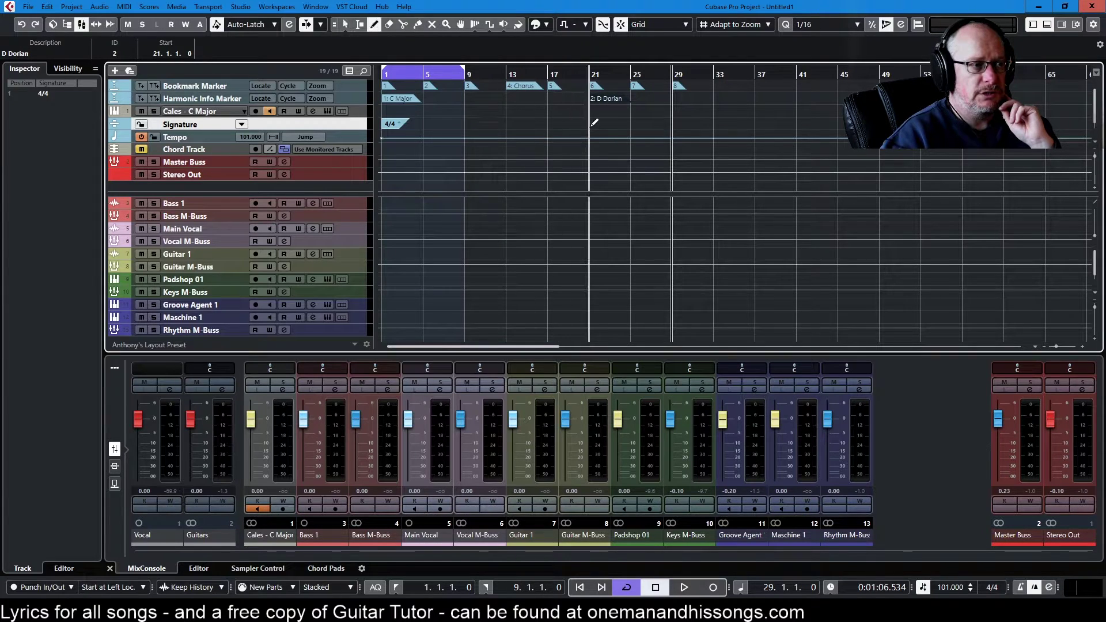
{"action": "left_click", "coordinate": [593, 123]}
{"action": "type", "text": "6/8"}
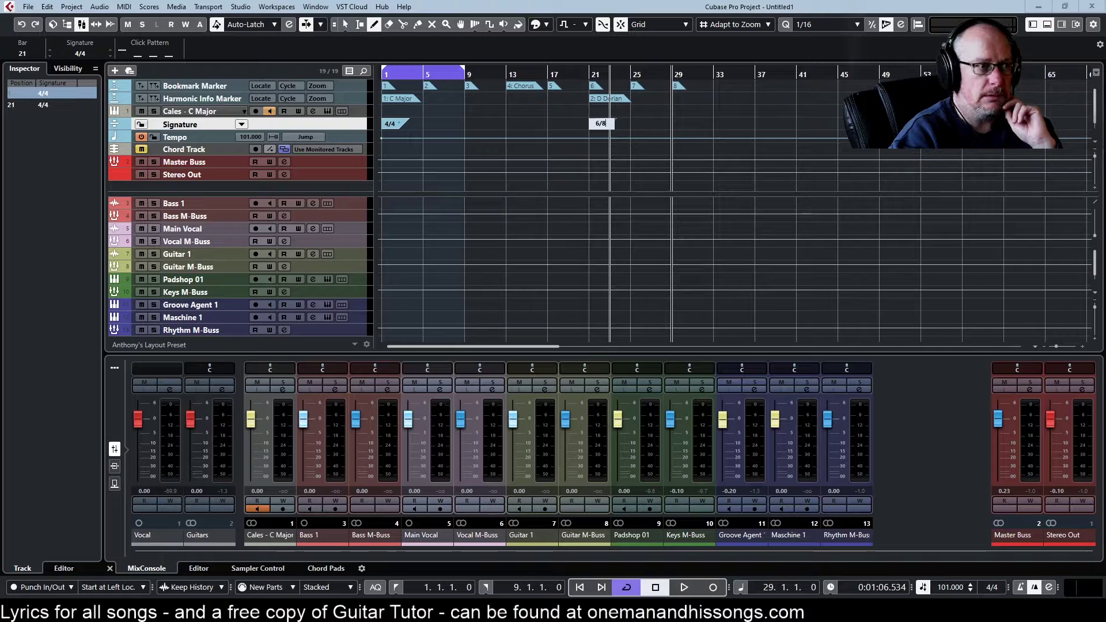
{"action": "key", "text": "Return"}
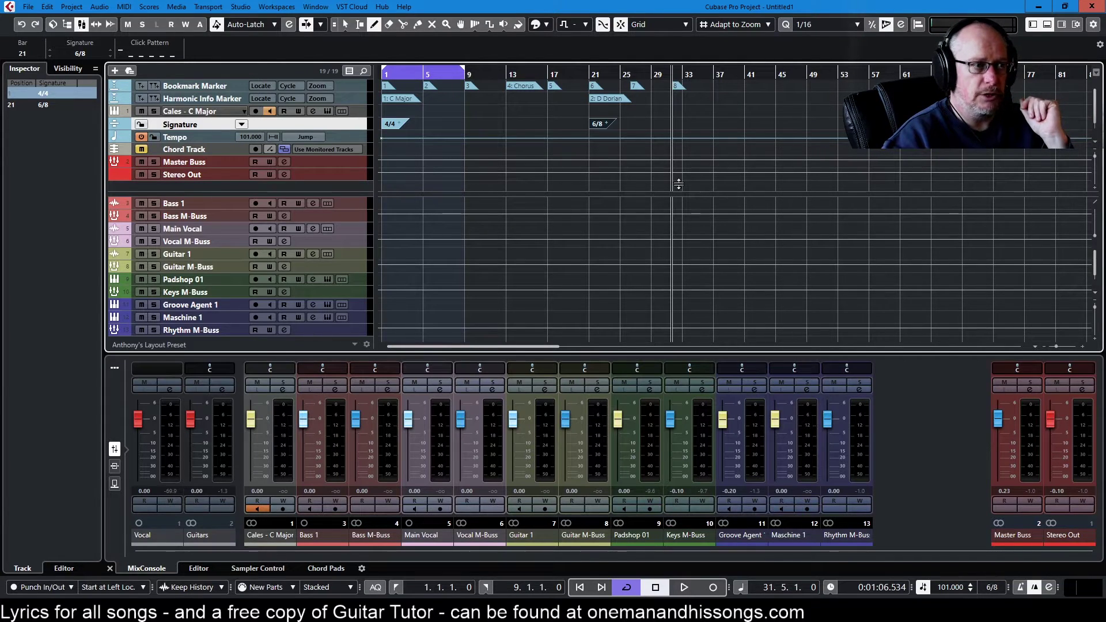
{"action": "right_click", "coordinate": [634, 142]}
{"action": "left_click", "coordinate": [651, 132]}
{"action": "left_click", "coordinate": [599, 122]}
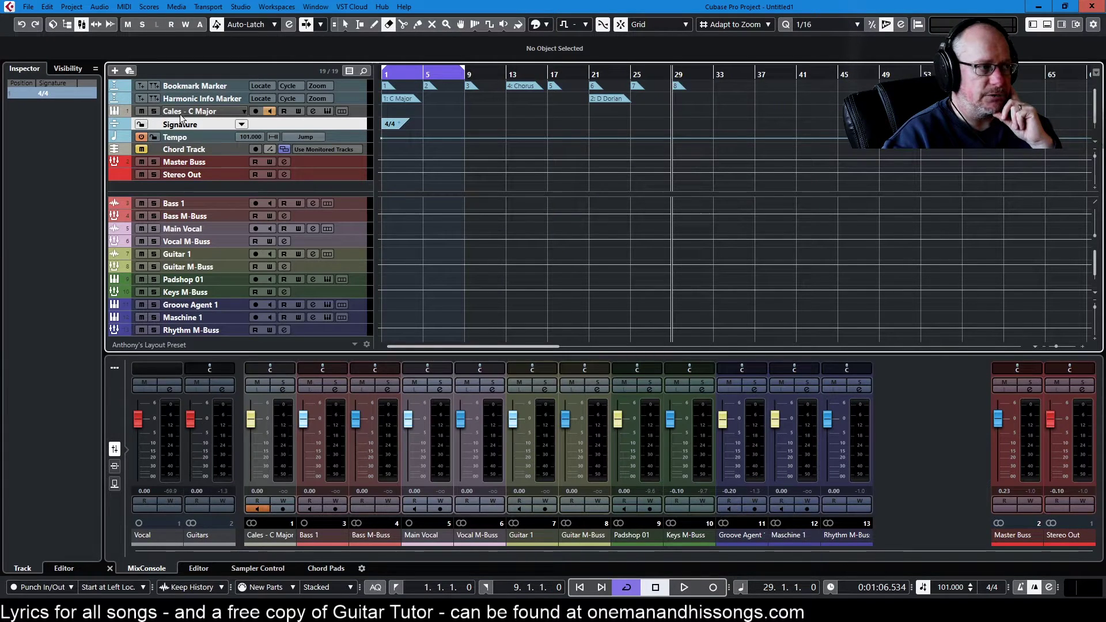
Step: Set the project tempo to 100 BPM and return to the project start
{"action": "left_click", "coordinate": [205, 137]}
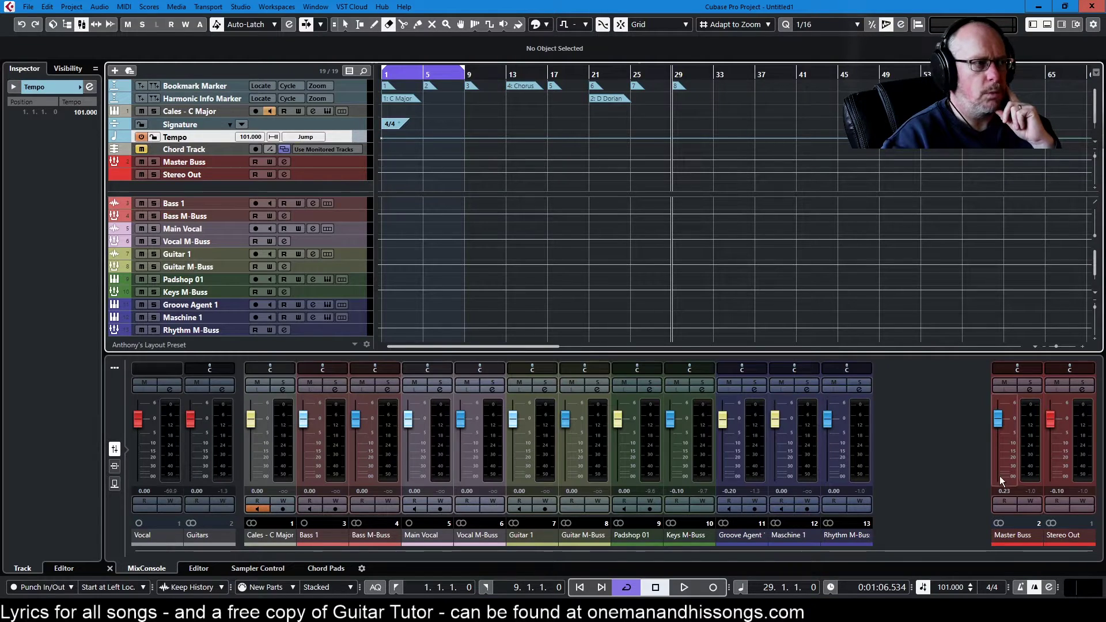
{"action": "double_click", "coordinate": [948, 586]}
{"action": "type", "text": "100"}
{"action": "key", "text": "Return"}
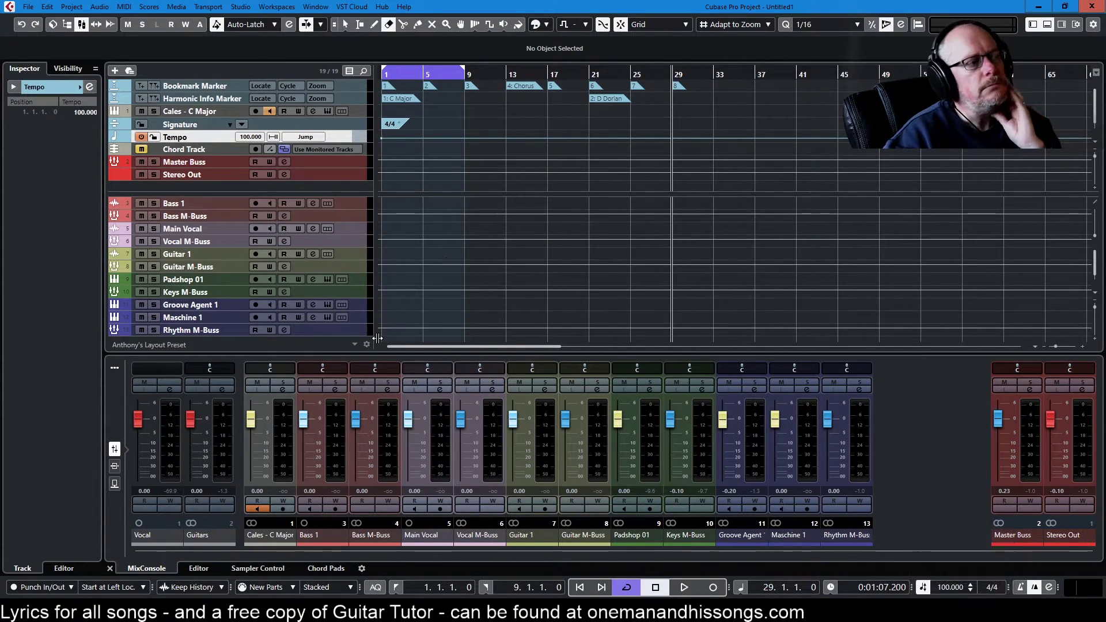
{"action": "key", "text": "Home"}
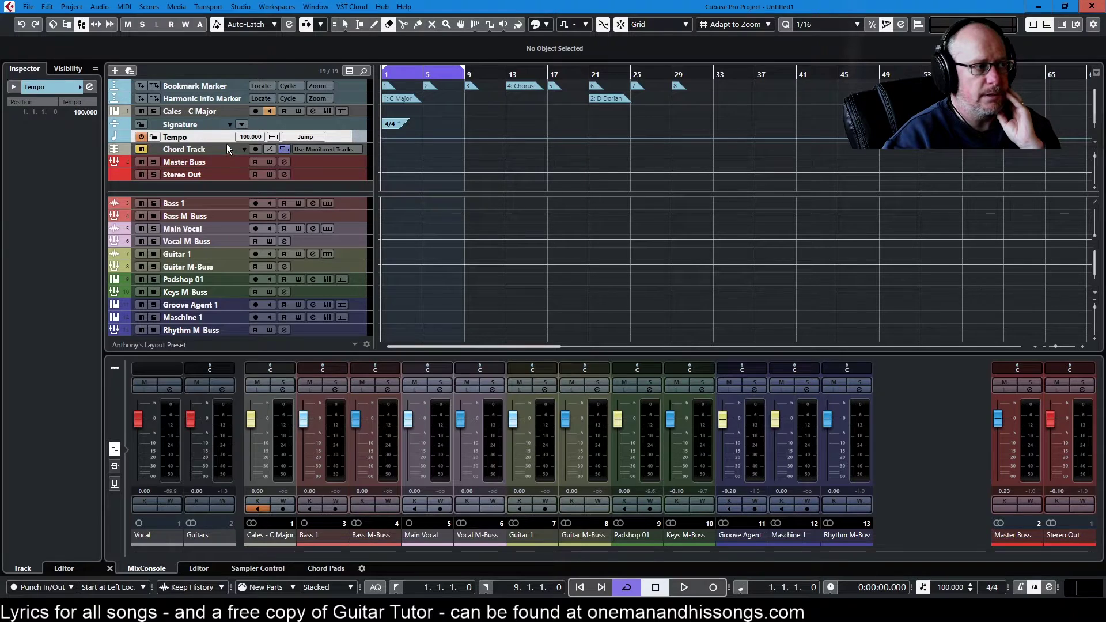
Step: Draw a varying tempo curve on the enlarged Tempo track and play it from bar 13
{"action": "left_click_drag", "start_coordinate": [224, 143], "coordinate": [228, 183]}
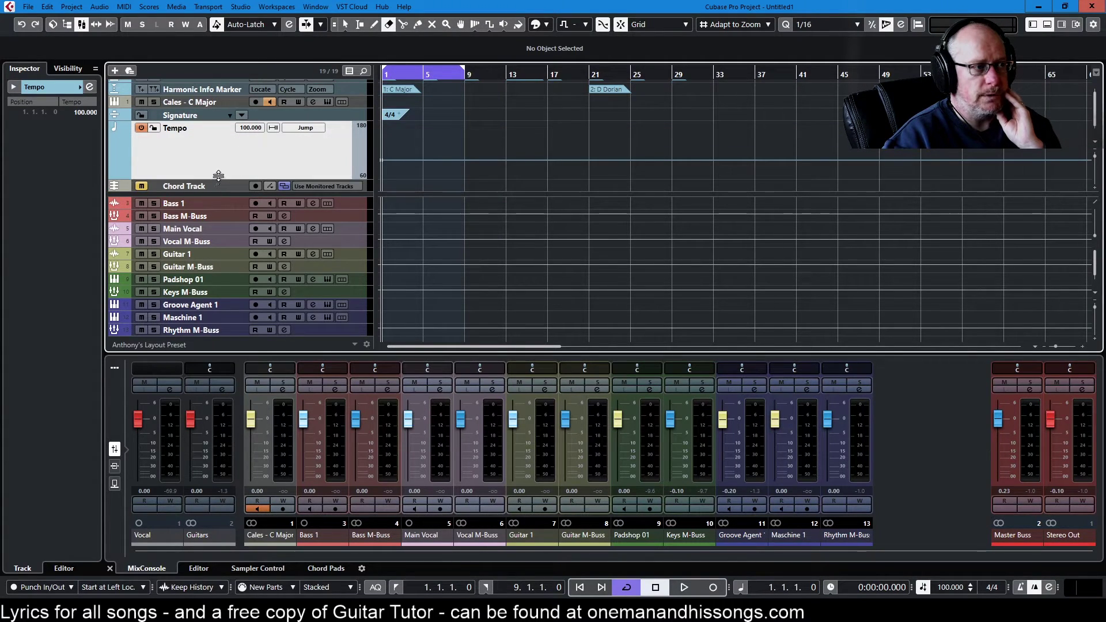
{"action": "right_click", "coordinate": [530, 149]}
{"action": "left_click", "coordinate": [524, 148]}
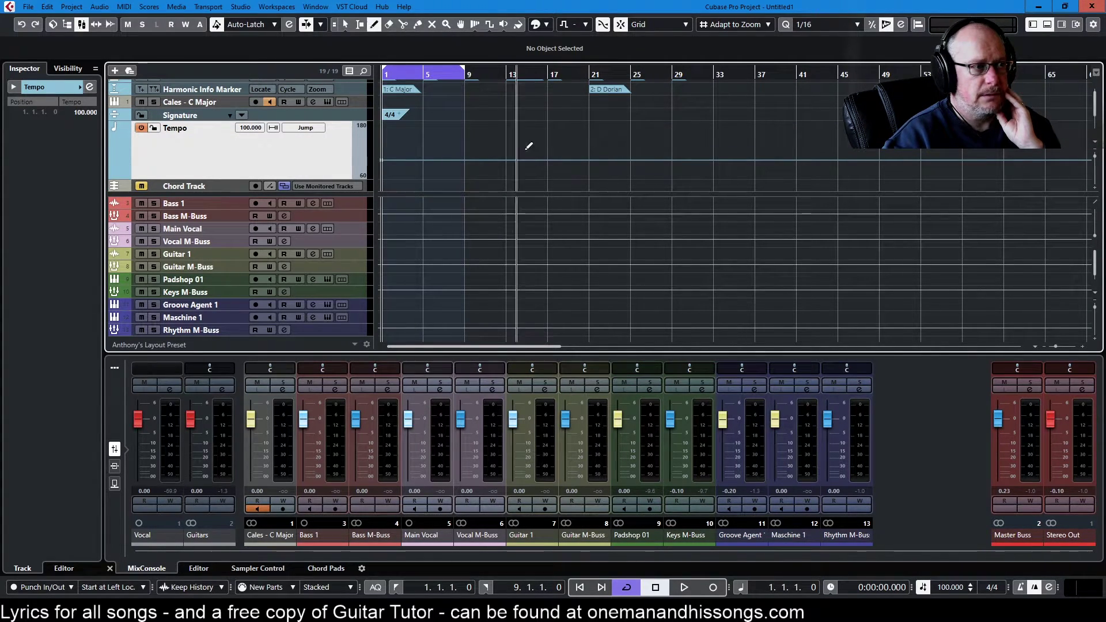
{"action": "mouse_move", "coordinate": [454, 135]}
{"action": "left_mouse_down"}
{"action": "mouse_move", "coordinate": [592, 160]}
{"action": "mouse_move", "coordinate": [795, 133]}
{"action": "mouse_move", "coordinate": [1004, 167]}
{"action": "left_mouse_up"}
{"action": "left_click", "coordinate": [510, 77]}
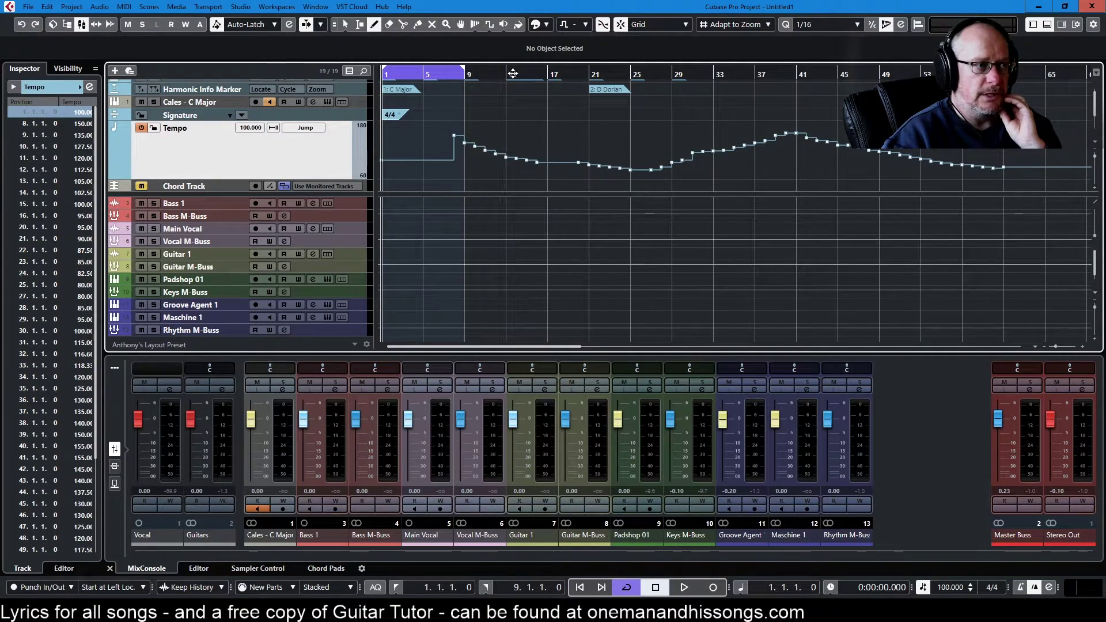
{"action": "key", "text": "space"}
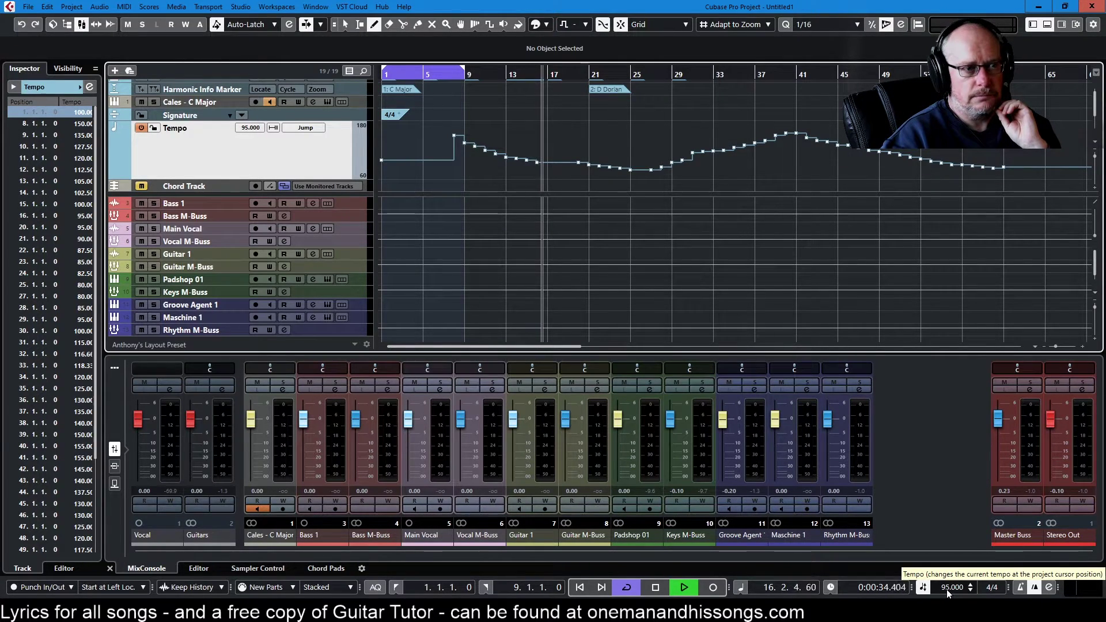
{"action": "left_click", "coordinate": [655, 587]}
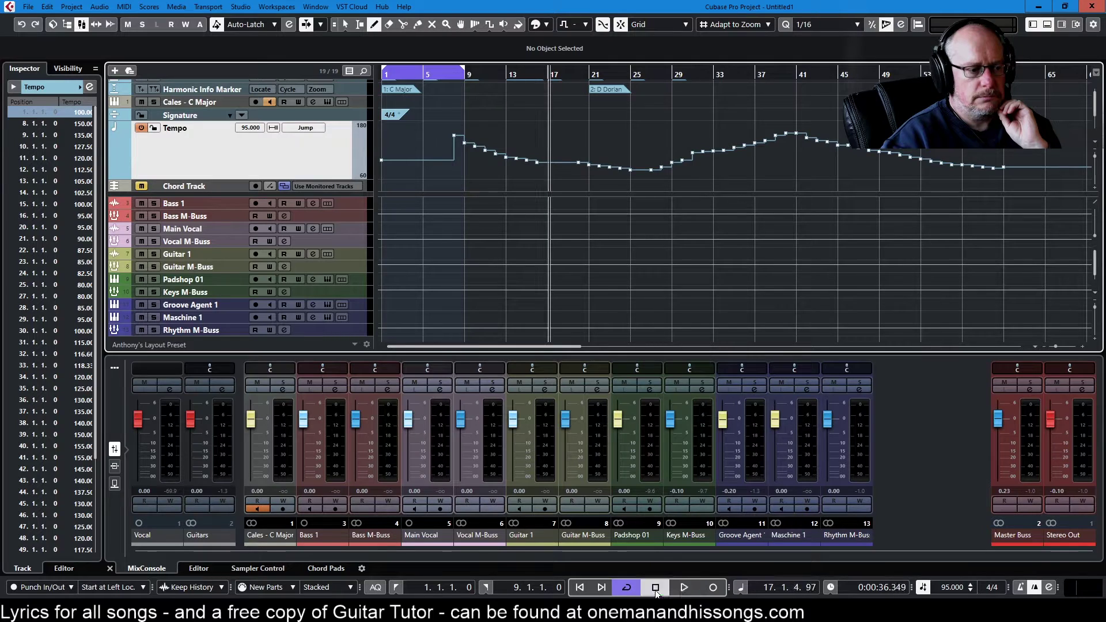
Step: Undo the drawn tempo curve and shrink the Tempo track's height
{"action": "key", "text": "ctrl+z"}
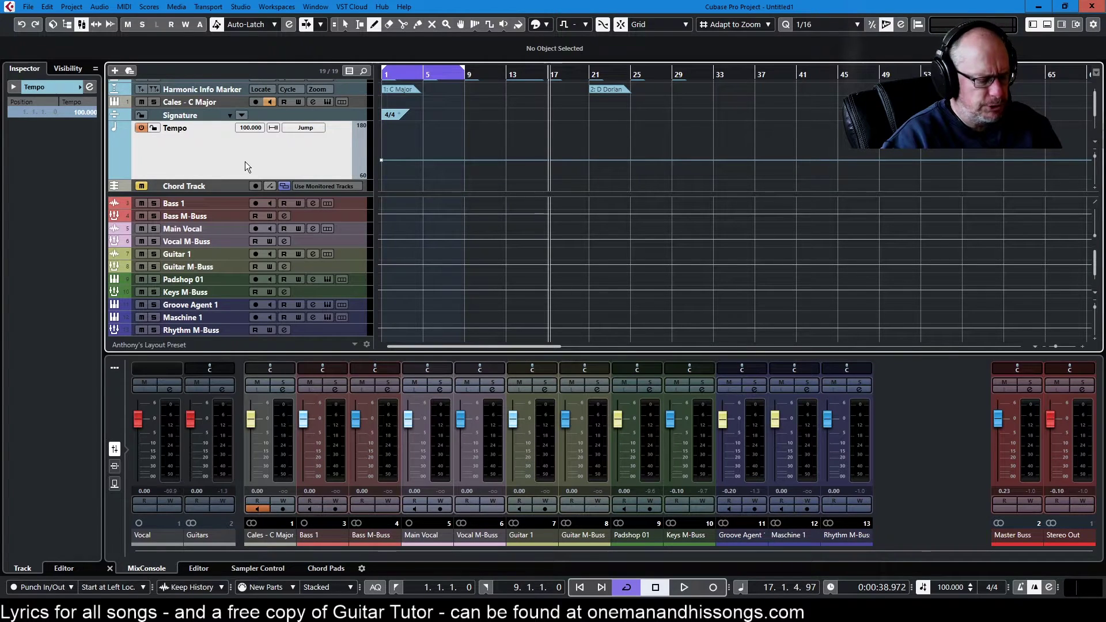
{"action": "key", "text": "ctrl+shift+z"}
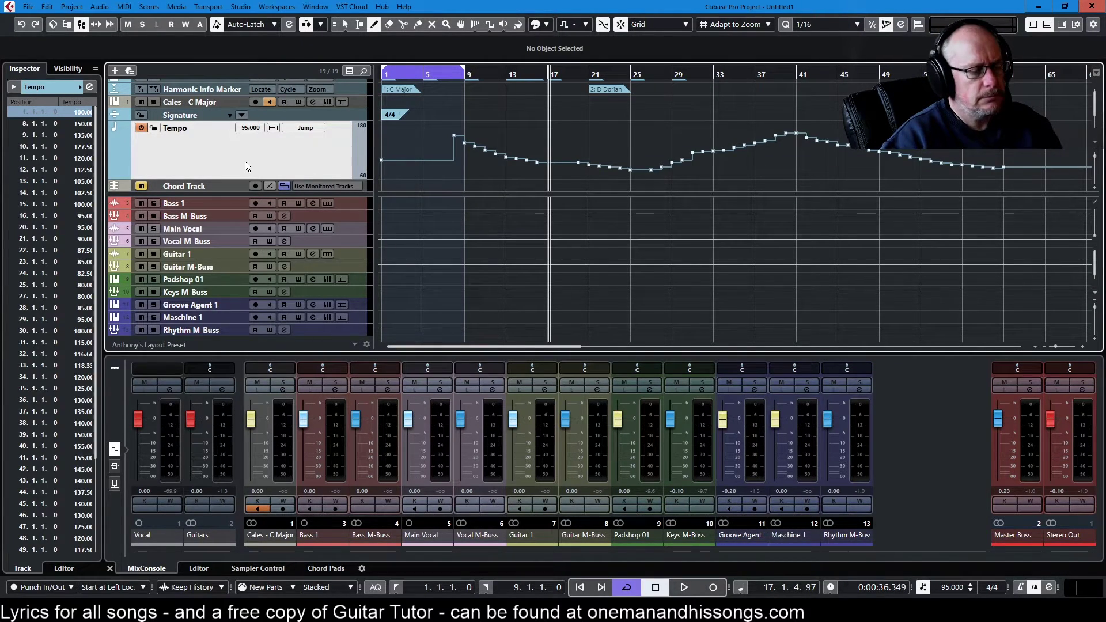
{"action": "key", "text": "ctrl+z"}
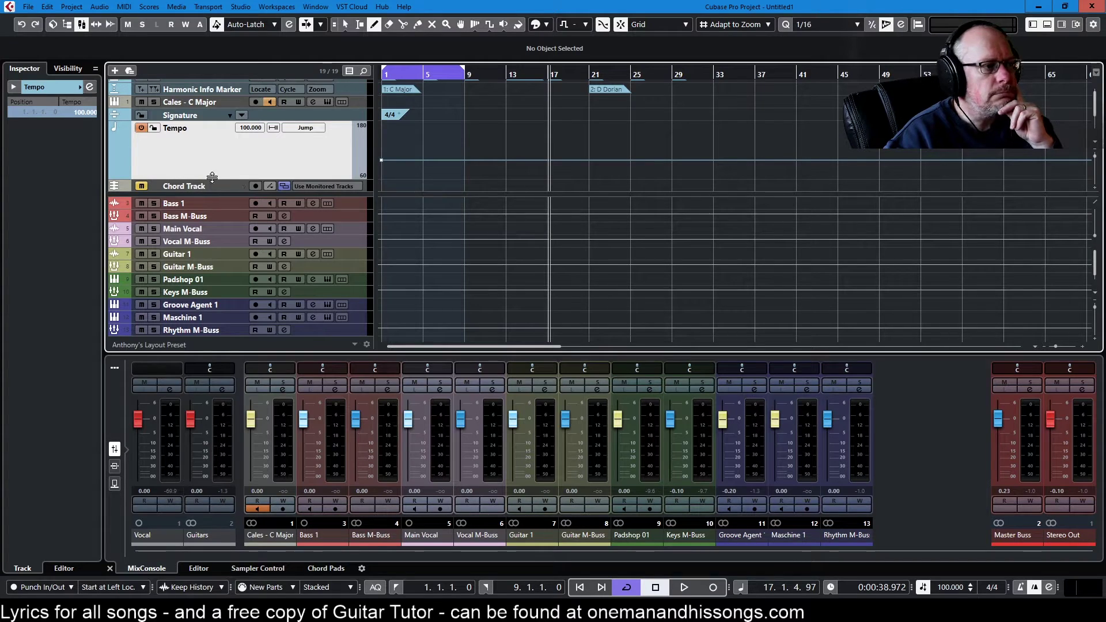
{"action": "left_click_drag", "start_coordinate": [218, 181], "coordinate": [221, 134]}
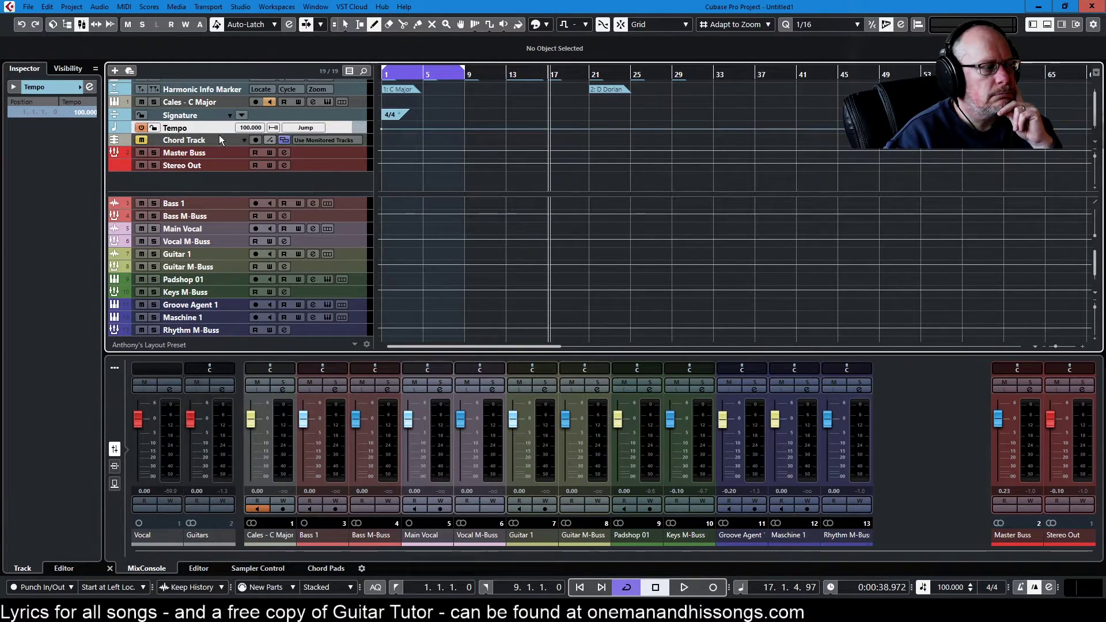
Step: Draw a chord event at bar 1 on the Chord Track and set it to C, min, 7
{"action": "left_click", "coordinate": [207, 140]}
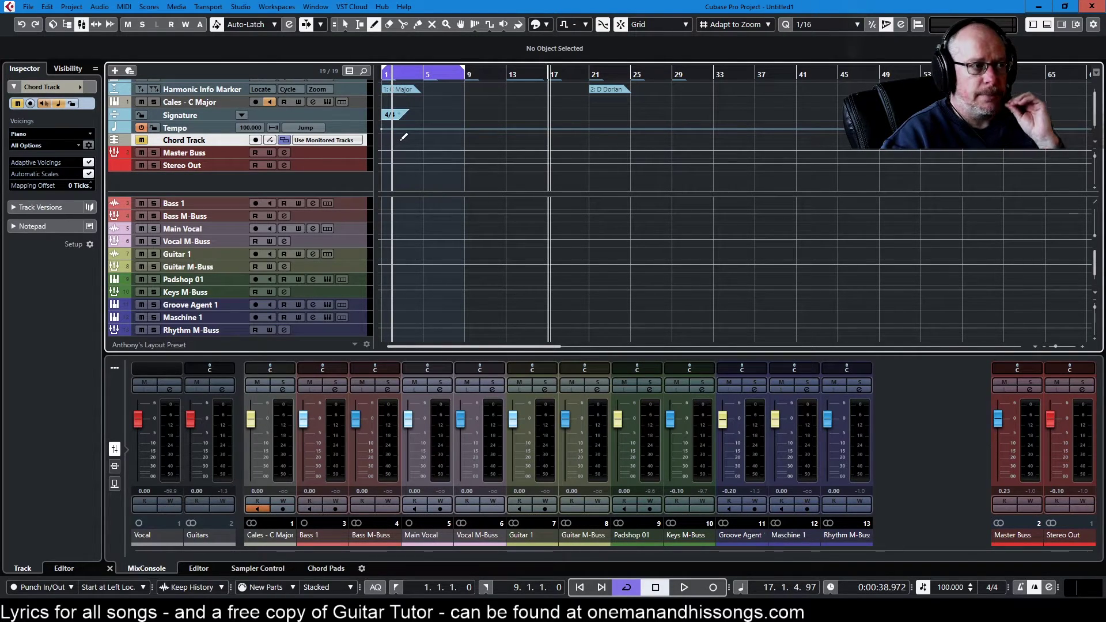
{"action": "left_click", "coordinate": [386, 138]}
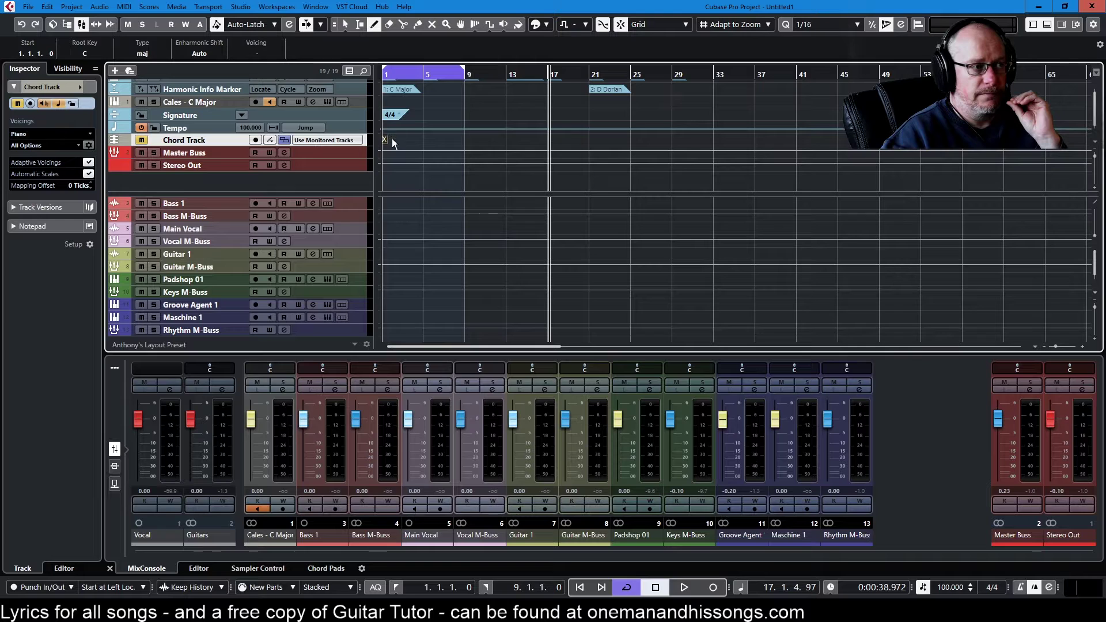
{"action": "key", "text": "1"}
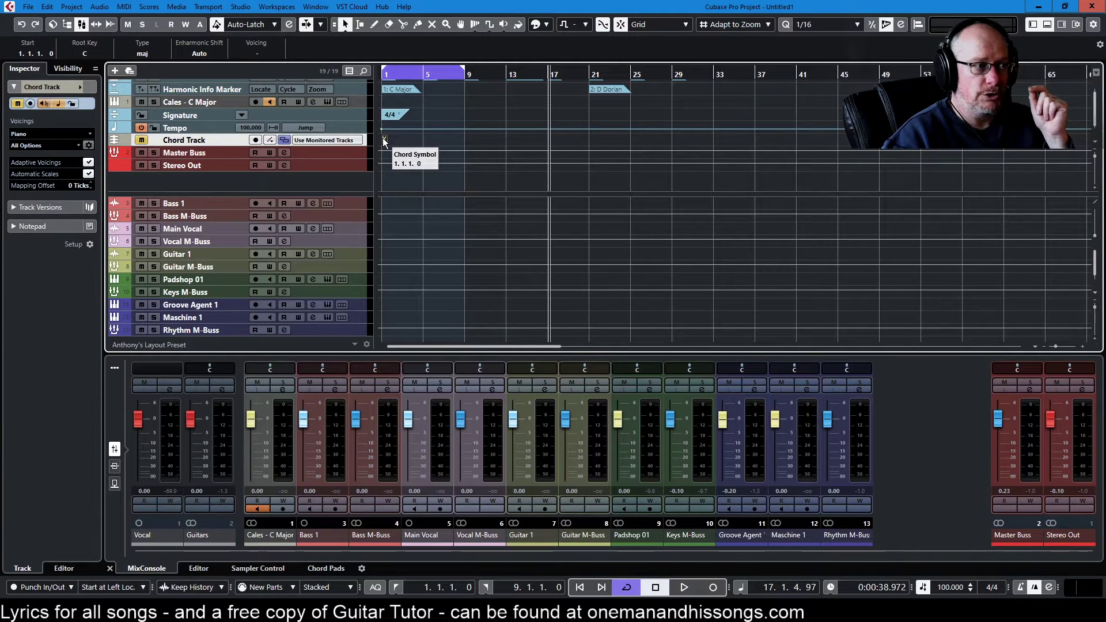
{"action": "double_click", "coordinate": [386, 140]}
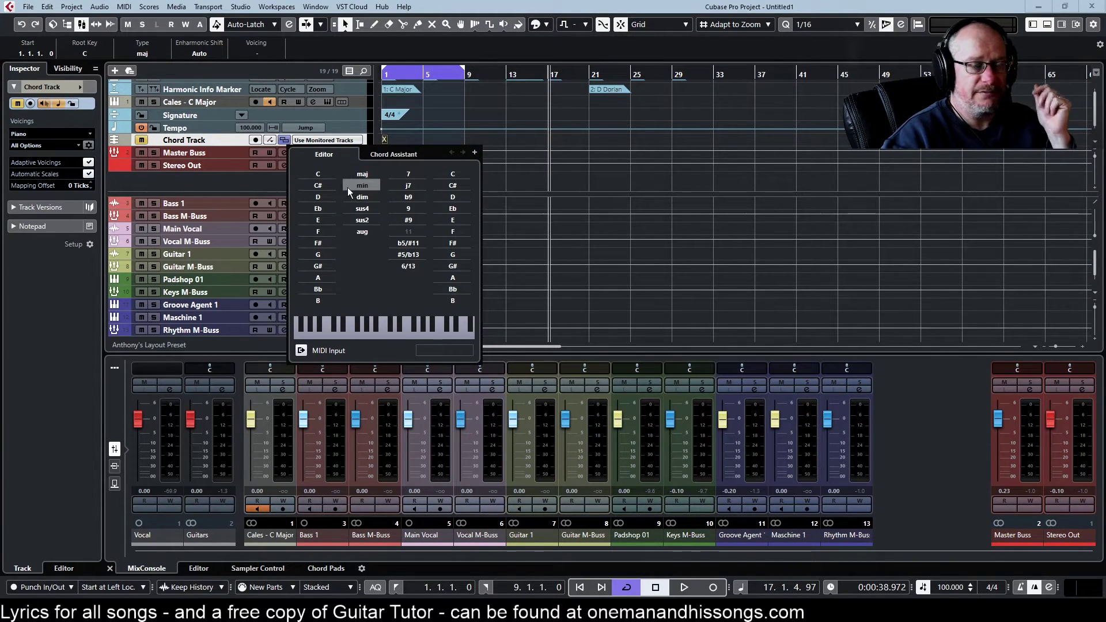
{"action": "left_click", "coordinate": [319, 173]}
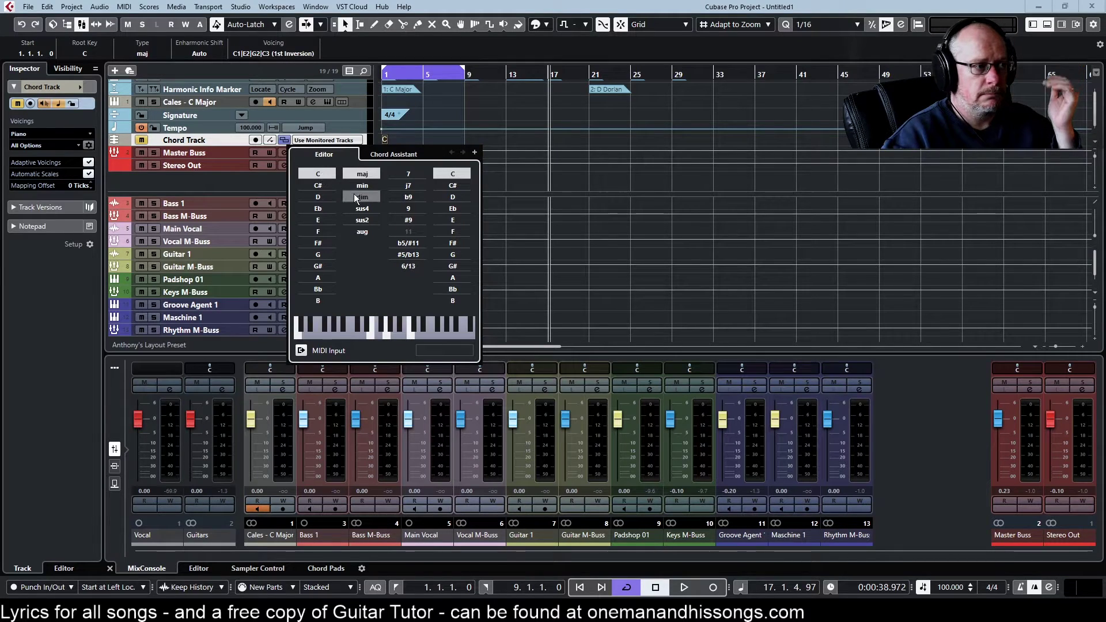
{"action": "left_click", "coordinate": [361, 187]}
{"action": "left_click", "coordinate": [407, 174]}
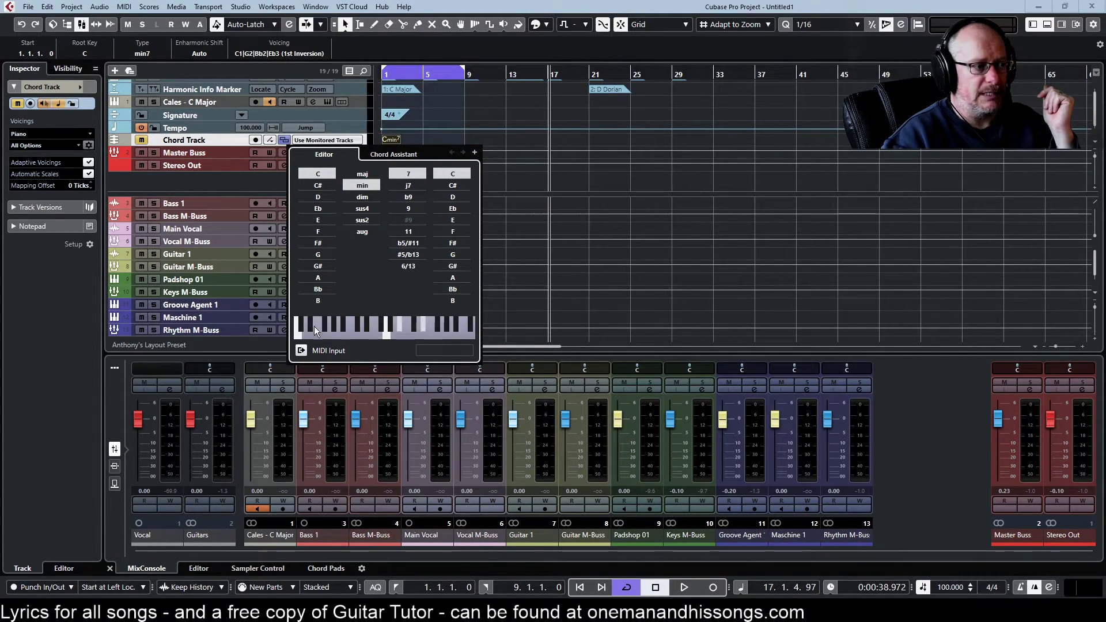
{"action": "left_click", "coordinate": [915, 420]}
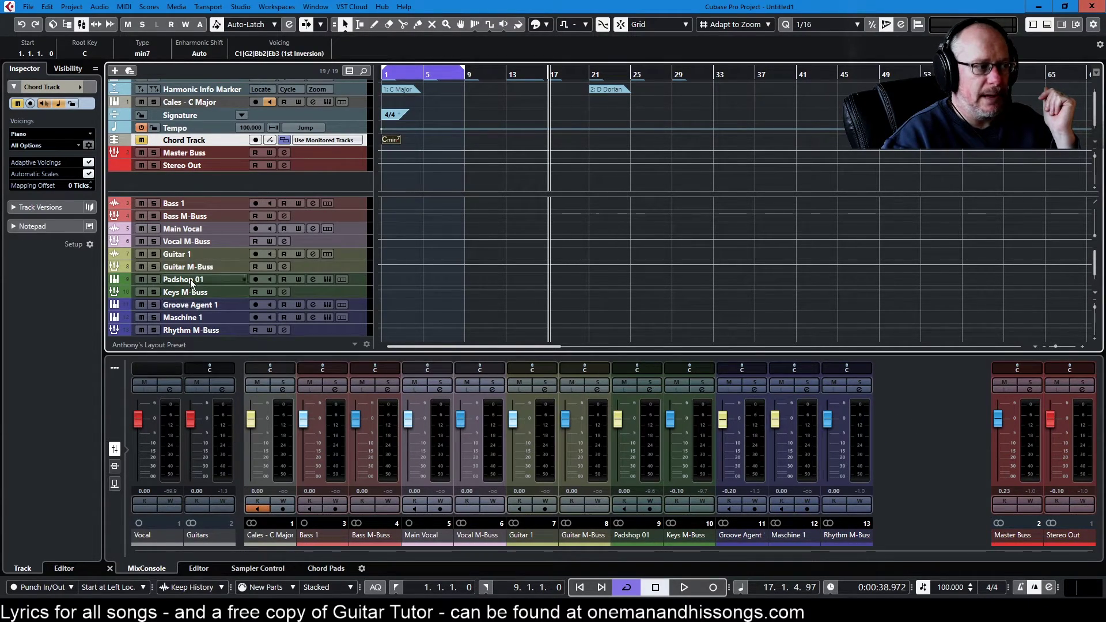
Step: Arm Padshop 01 as the monitored instrument and play the Cmin7 chord from the project start
{"action": "left_click", "coordinate": [334, 139]}
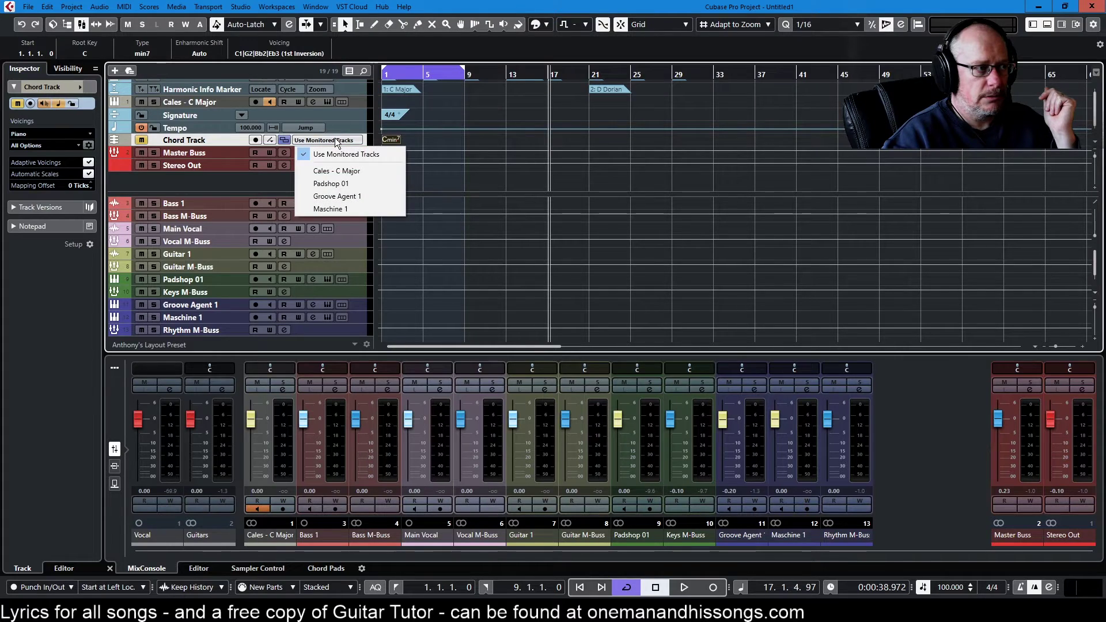
{"action": "left_click", "coordinate": [180, 281]}
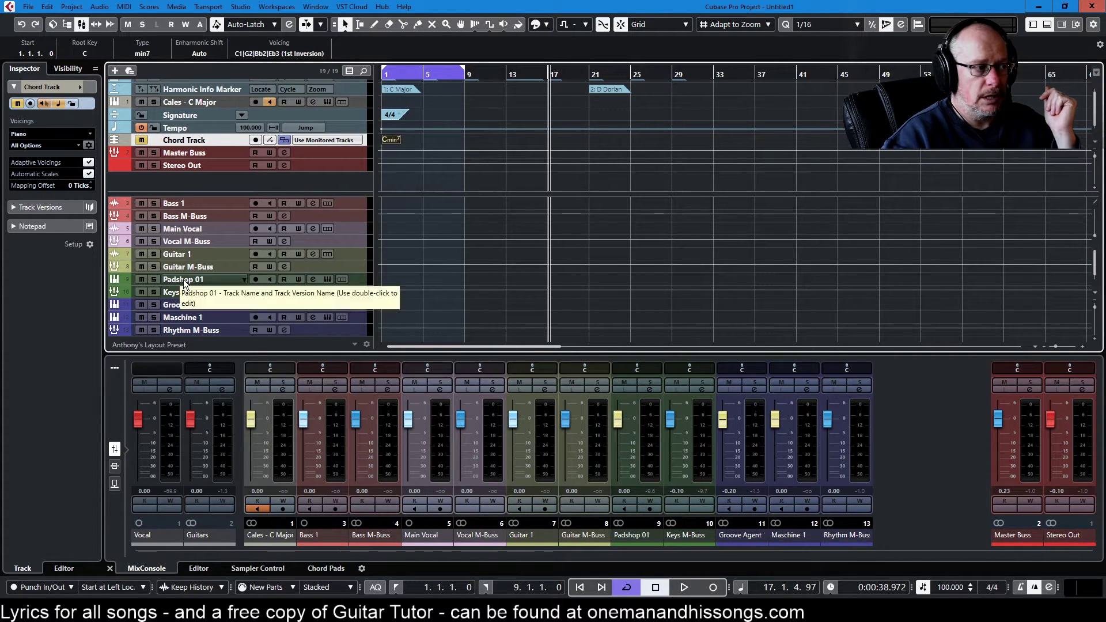
{"action": "left_click", "coordinate": [183, 279]}
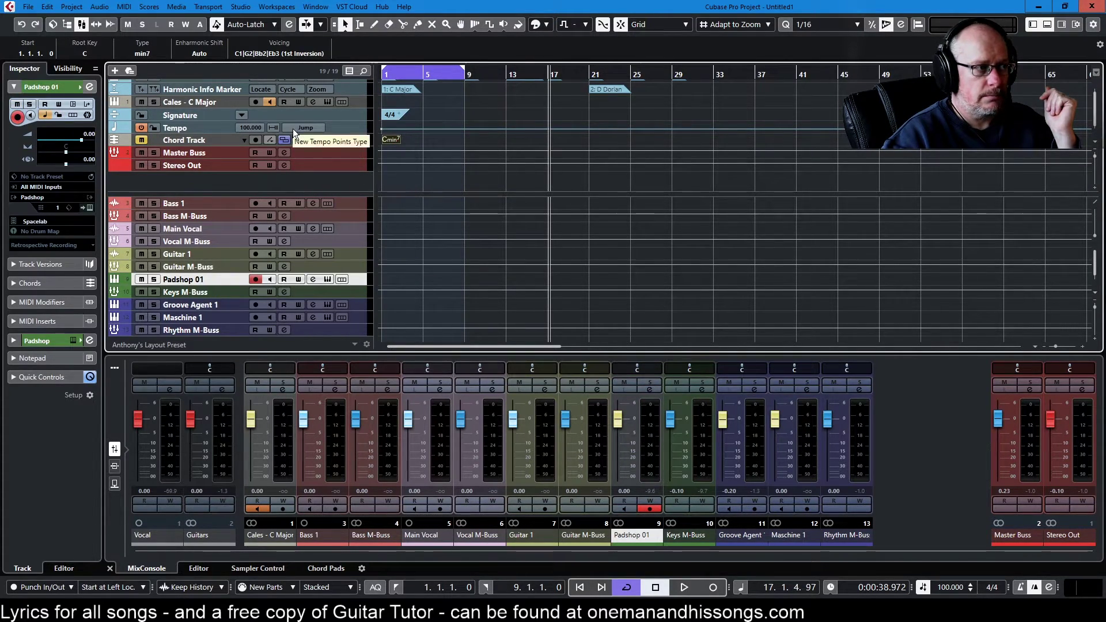
{"action": "left_click", "coordinate": [140, 140]}
{"action": "key", "text": "Home"}
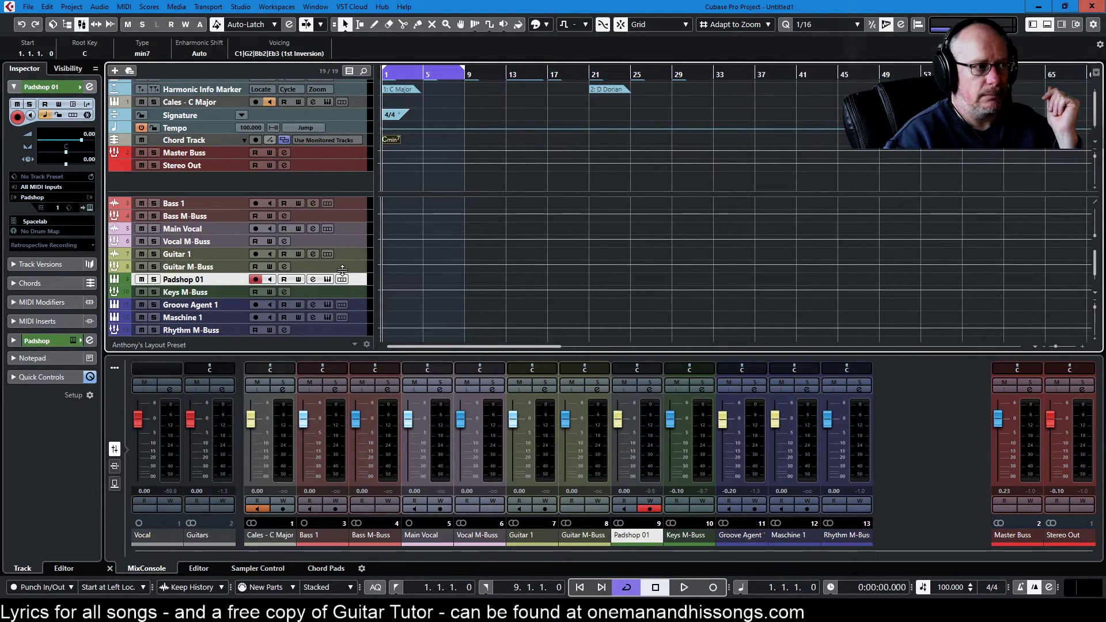
{"action": "key", "text": "space"}
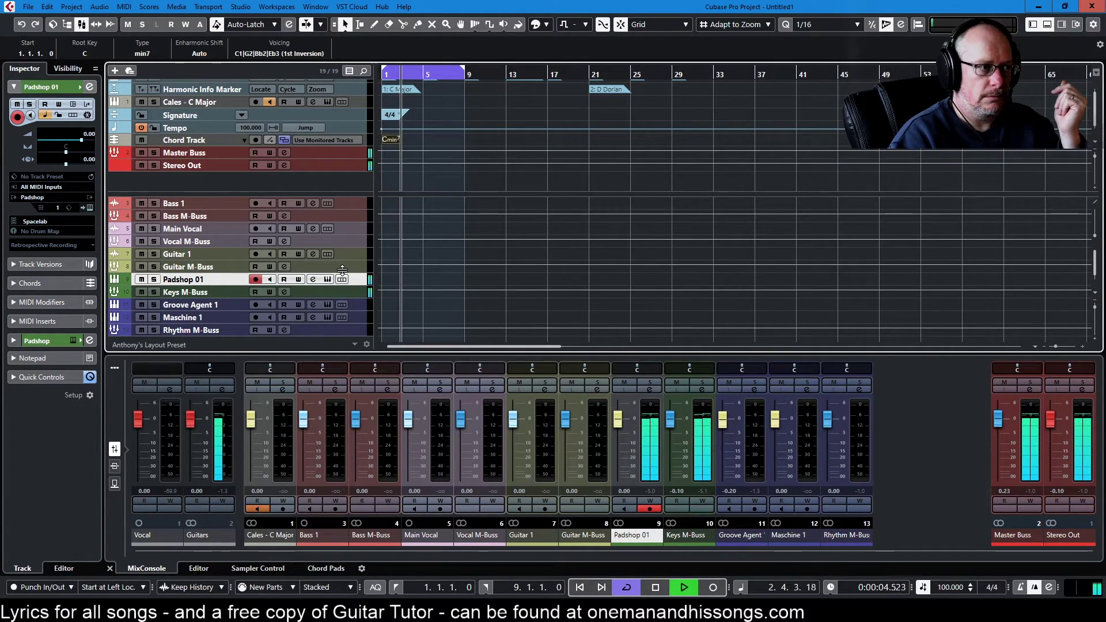
{"action": "key", "text": "space"}
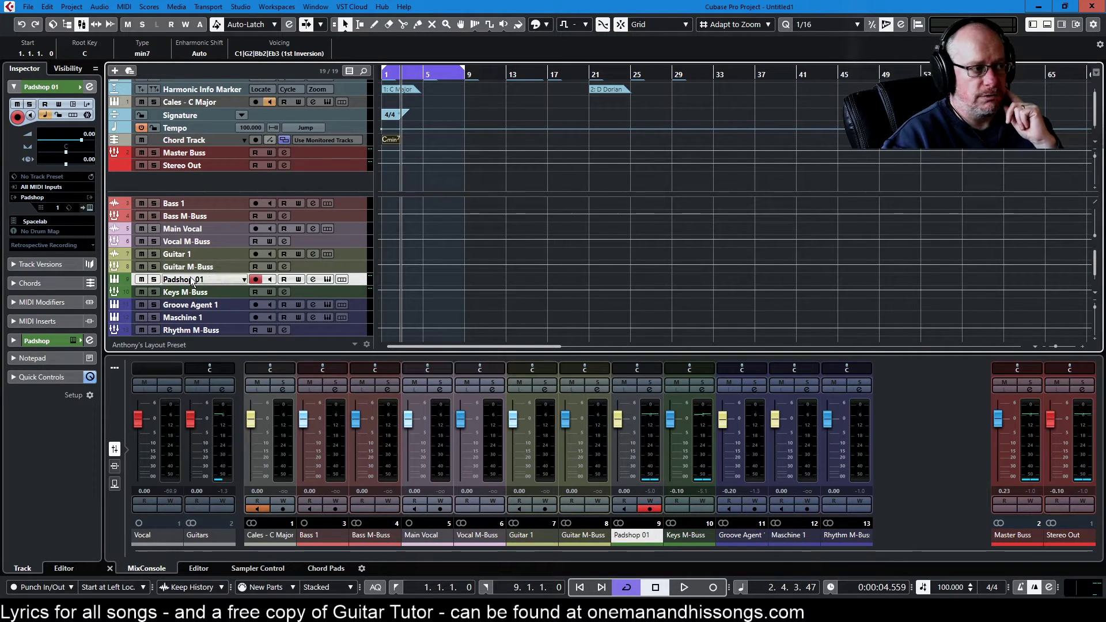
{"action": "left_click", "coordinate": [327, 140]}
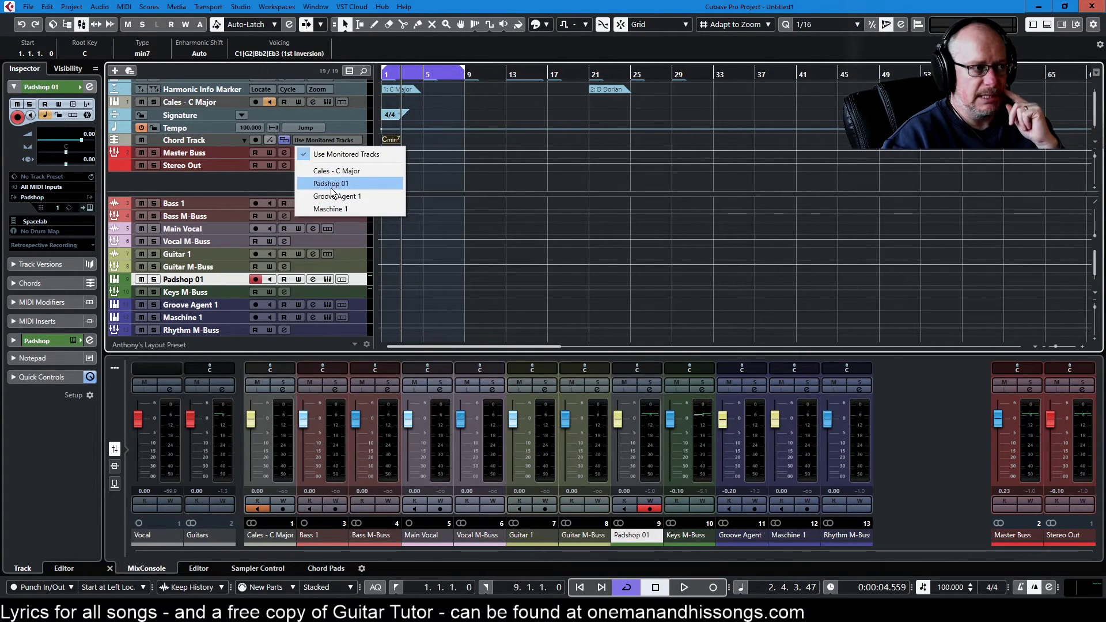
{"action": "left_click", "coordinate": [229, 141]}
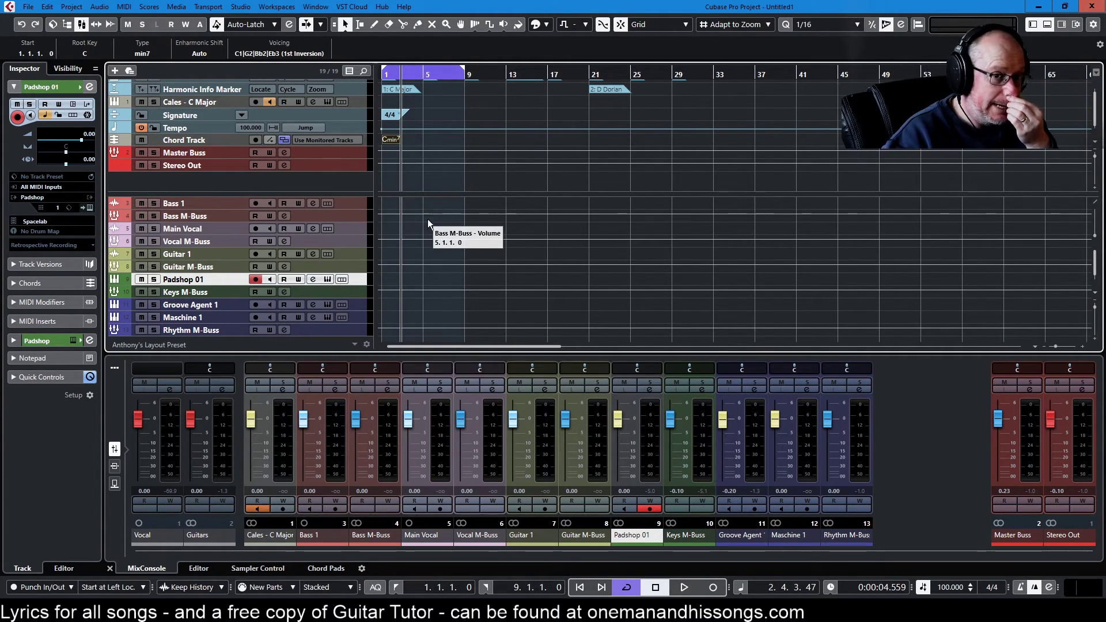
Step: Close the Add Track window unused and drag the zone divider up so Bass 1 follows Stereo Out
{"action": "left_click", "coordinate": [115, 70]}
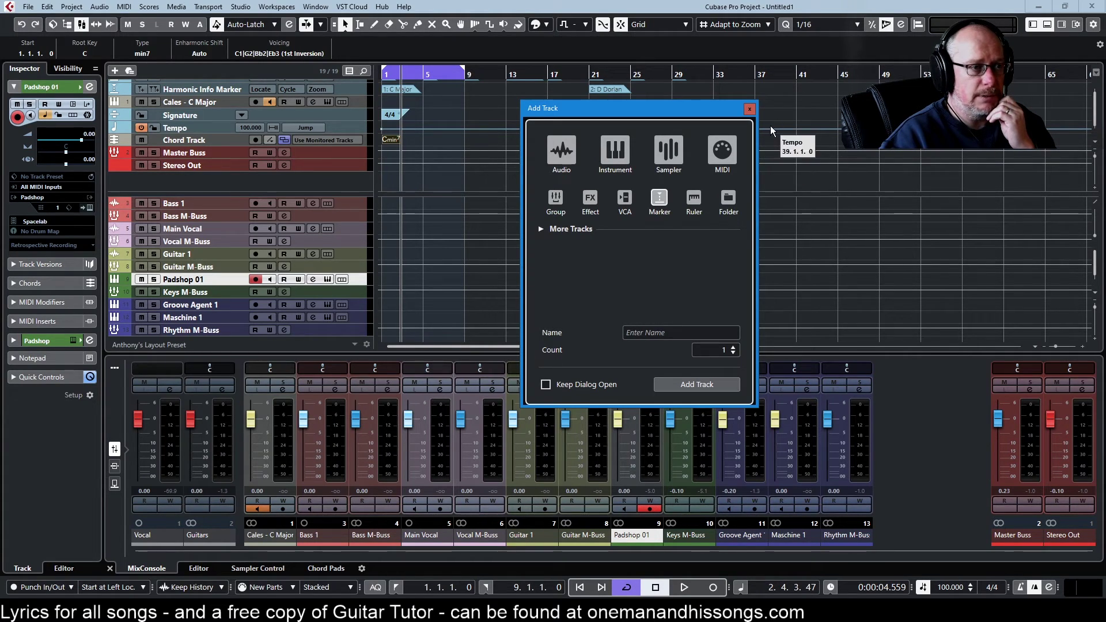
{"action": "left_click", "coordinate": [749, 109]}
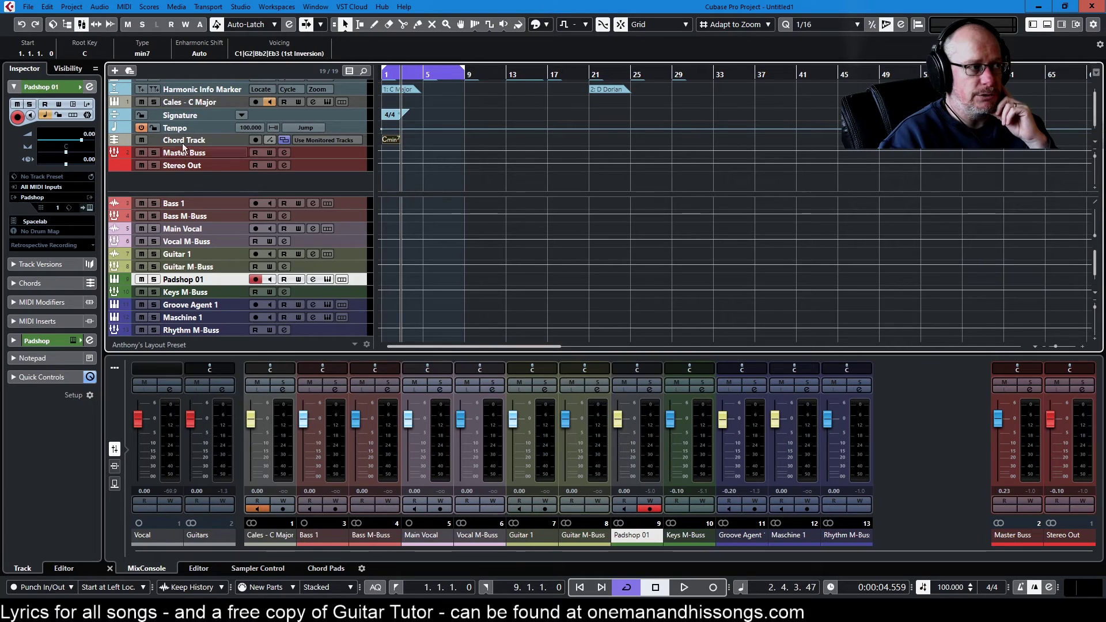
{"action": "left_click_drag", "start_coordinate": [227, 196], "coordinate": [222, 176]}
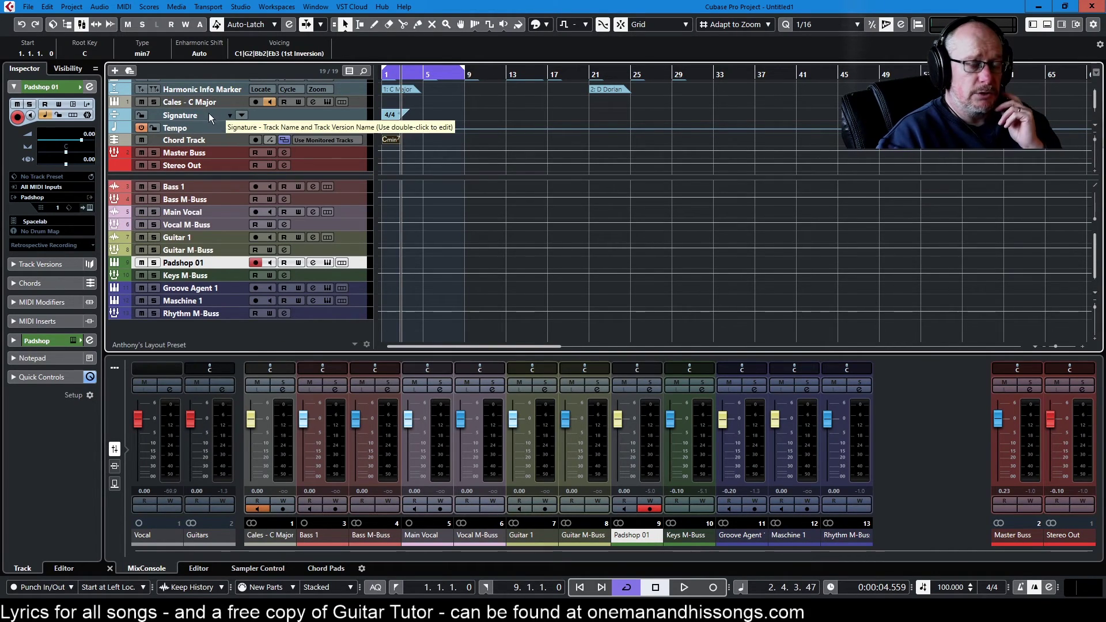